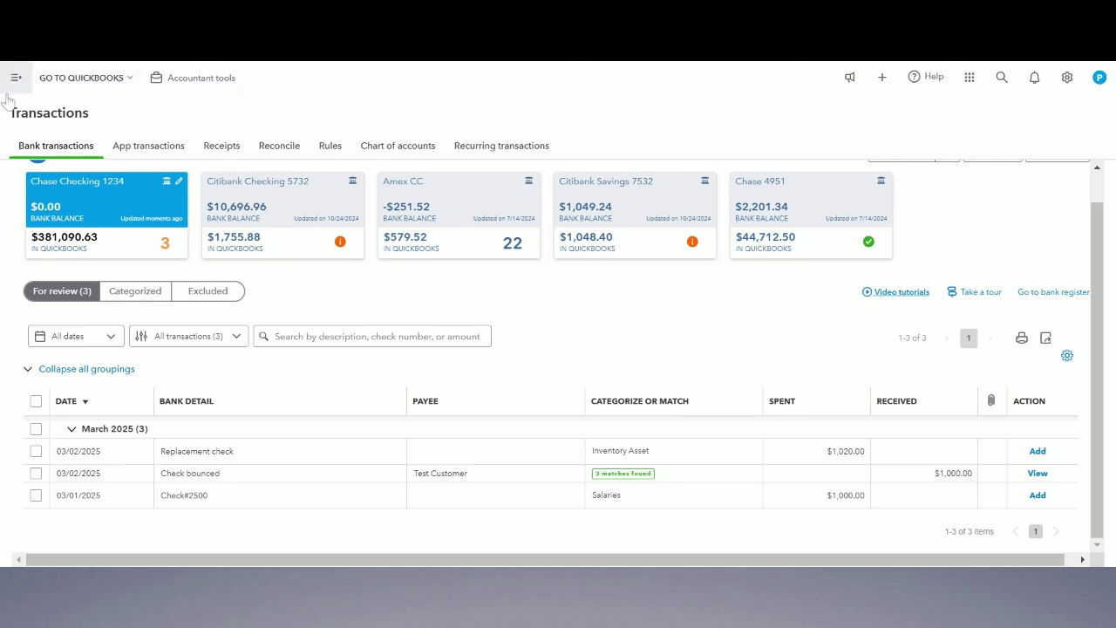
# Step: Start a new bill for the vendor BNY
pyautogui.click(14, 78)
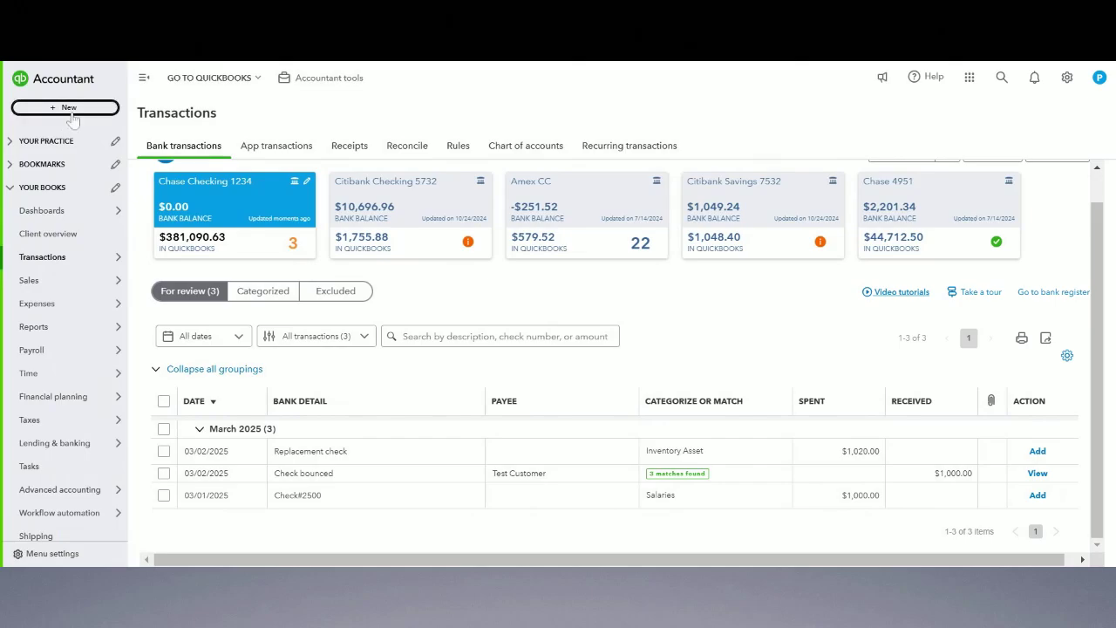
pyautogui.click(70, 108)
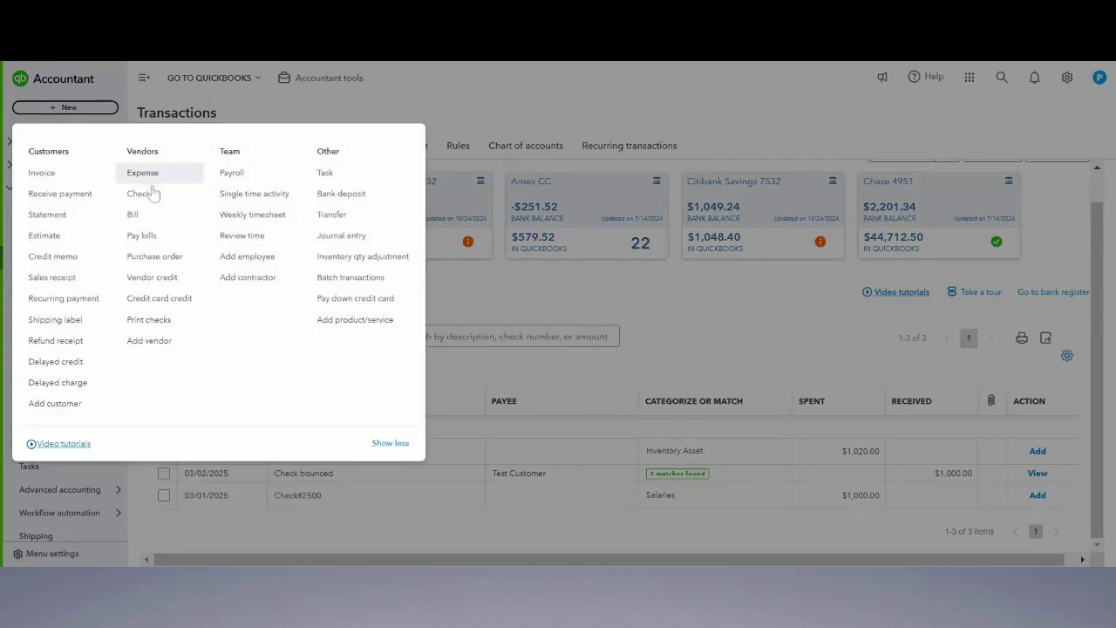
pyautogui.click(454, 162)
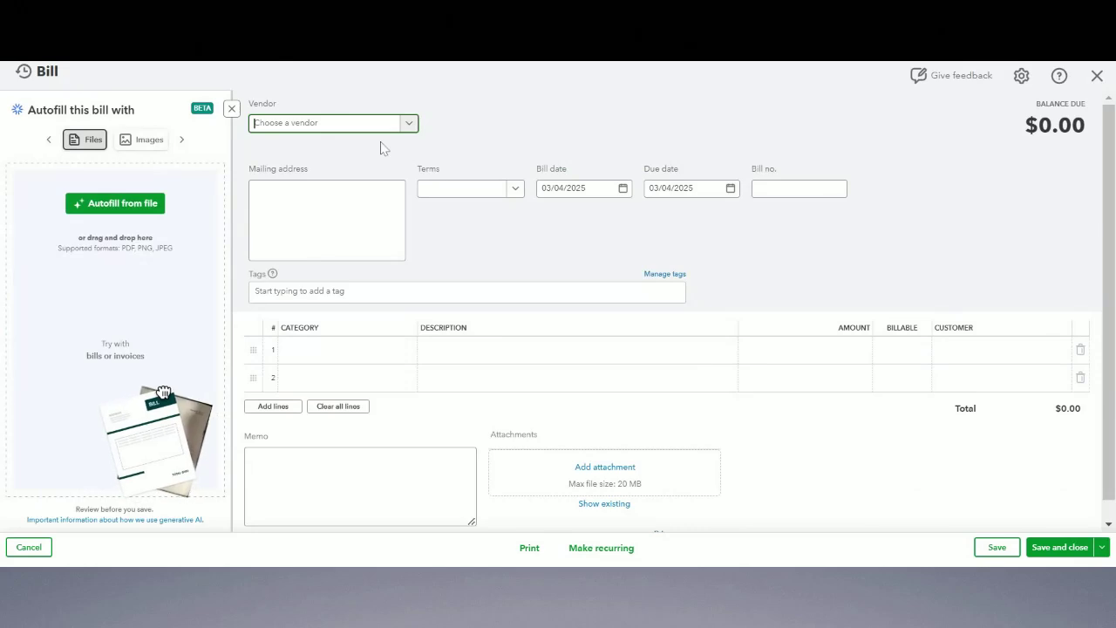
pyautogui.click(400, 123)
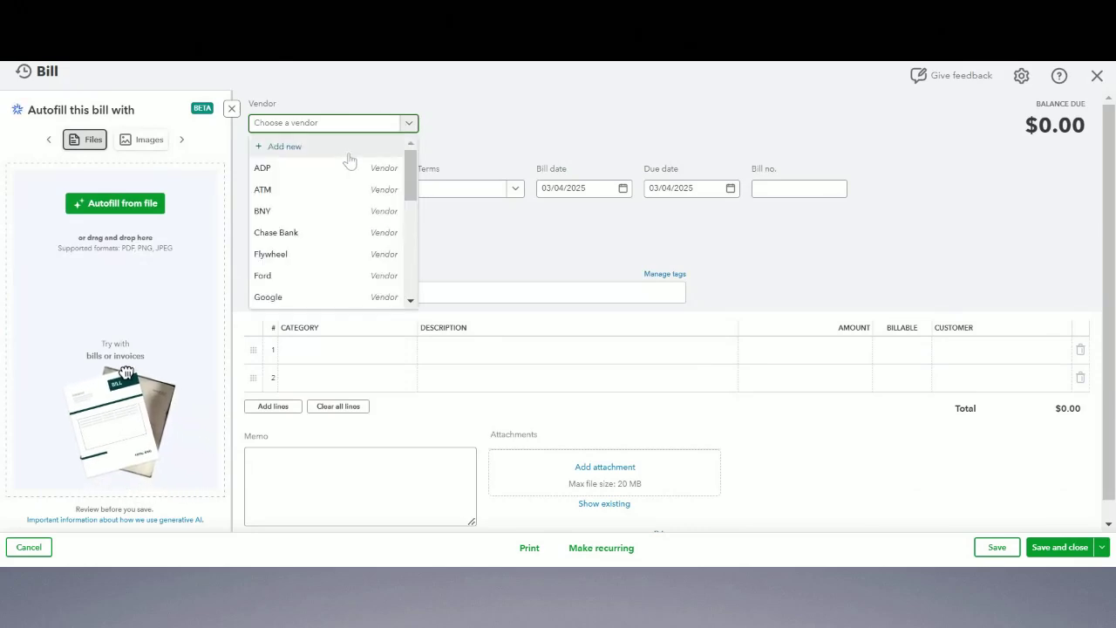
pyautogui.click(352, 212)
# Step: Set the bill date to 03/01/2025 and enter "March 25" as the bill number
pyautogui.press('Tab')
pyautogui.press('Tab')
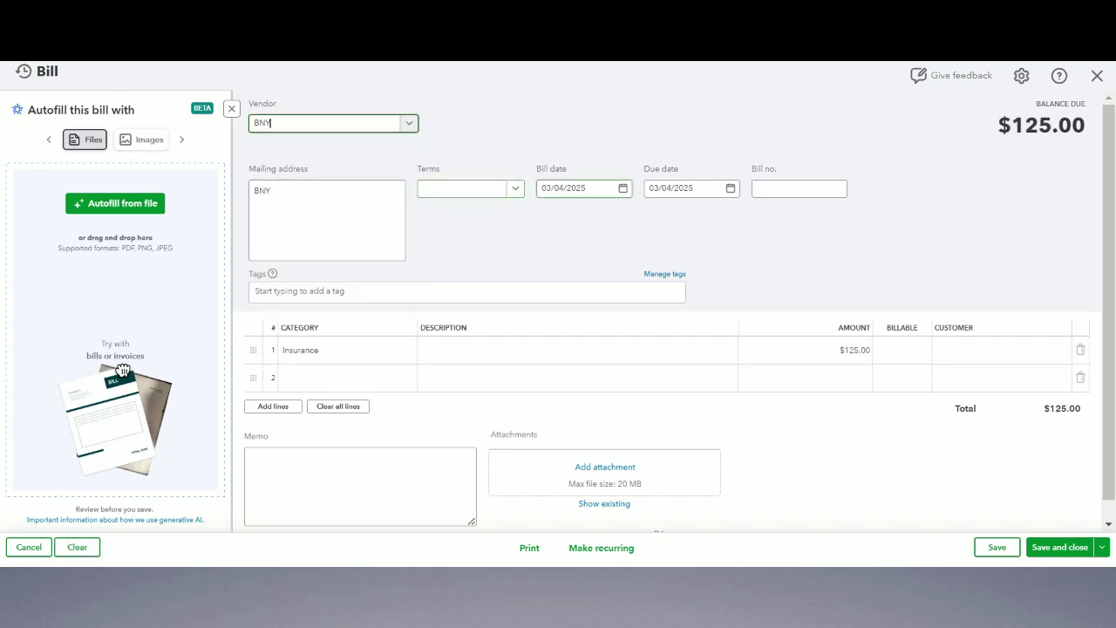
pyautogui.write('03/01')
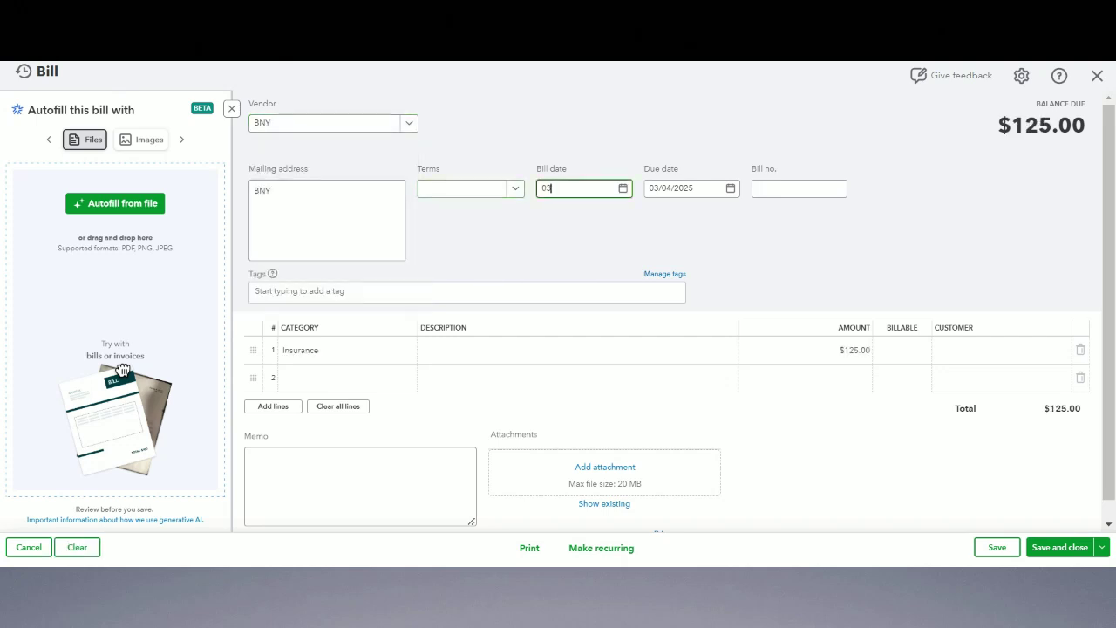
pyautogui.press('Tab')
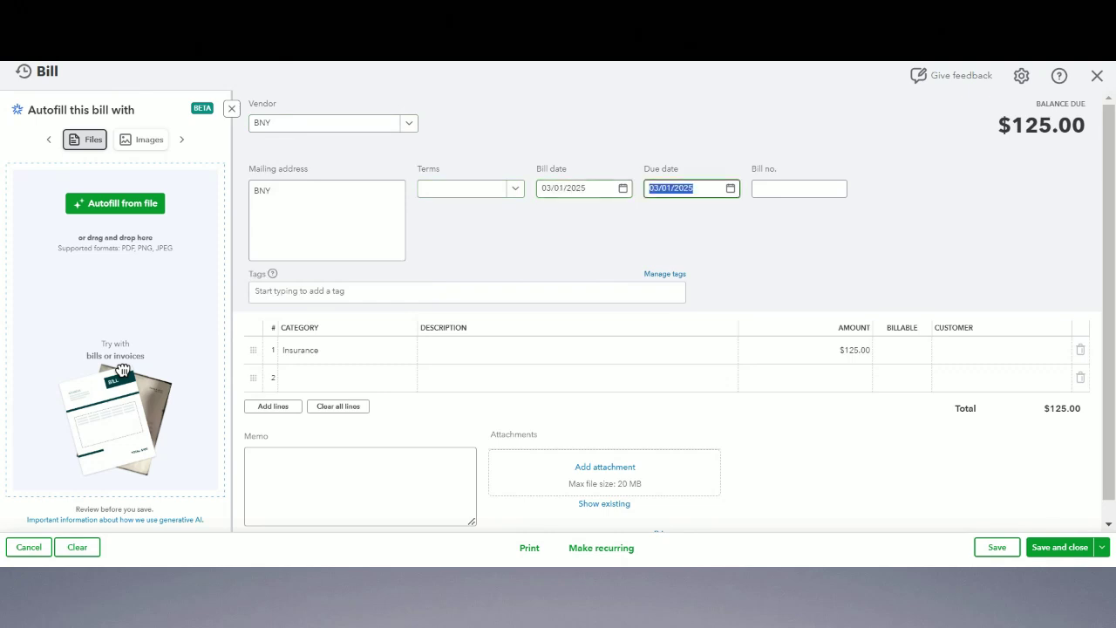
pyautogui.press('Tab')
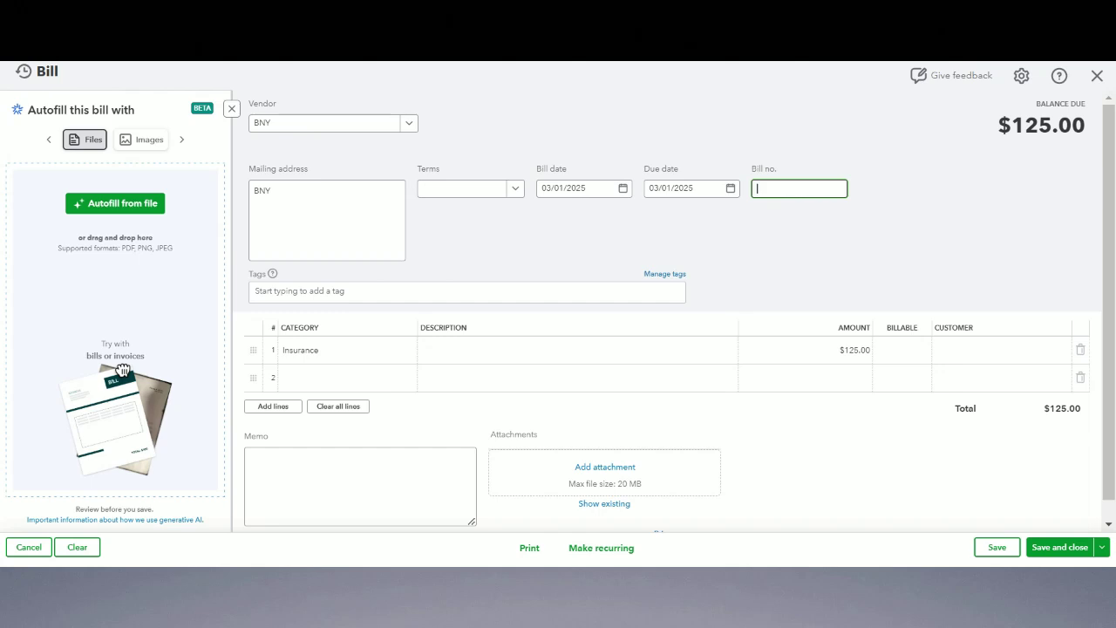
pyautogui.write('March 25')
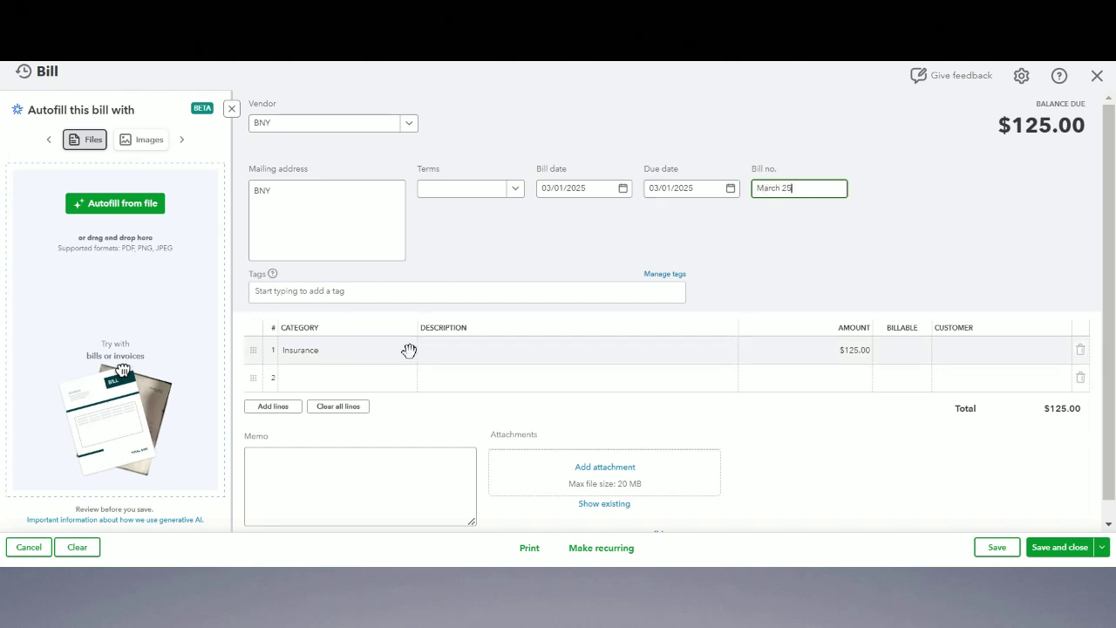
# Step: Set the Insurance line's amount to $1,000 and save the bill
pyautogui.click(820, 348)
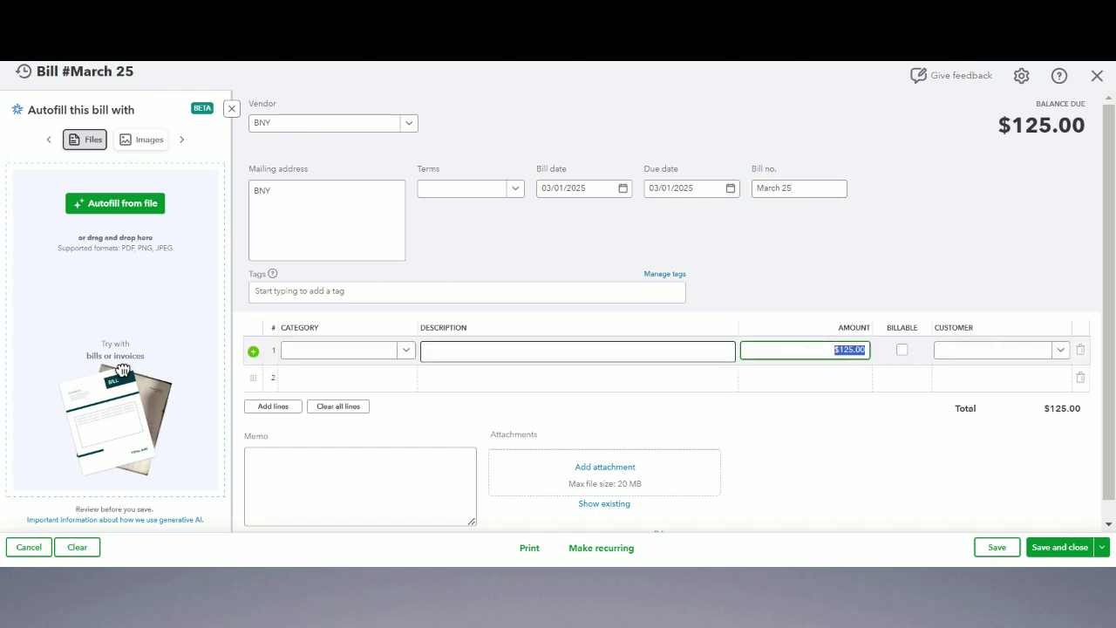
pyautogui.write('1000')
pyautogui.press('Tab')
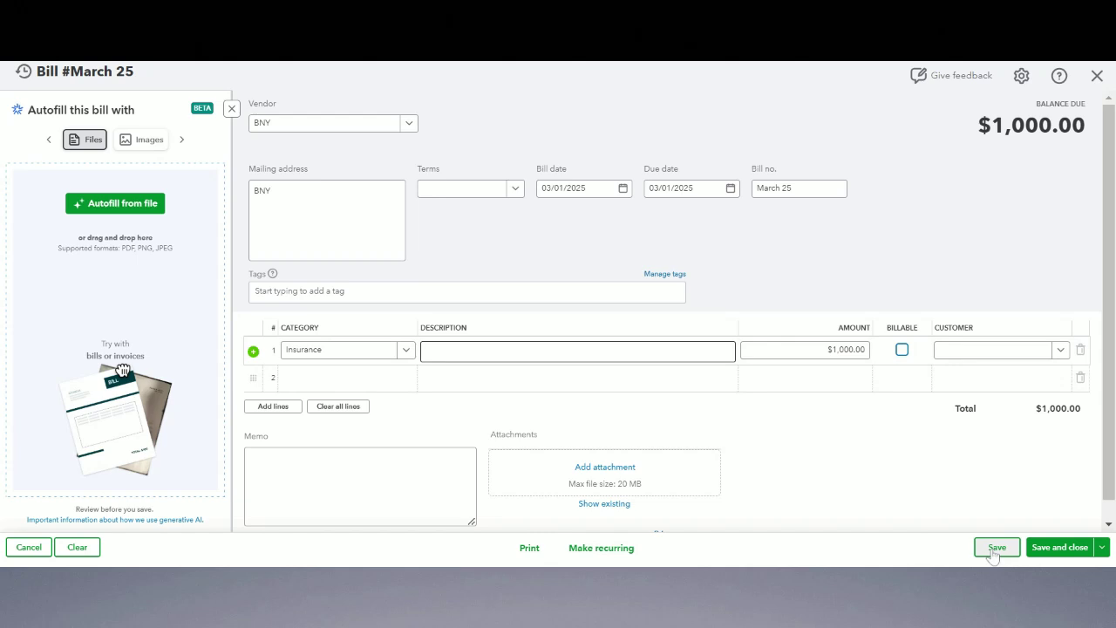
pyautogui.click(994, 547)
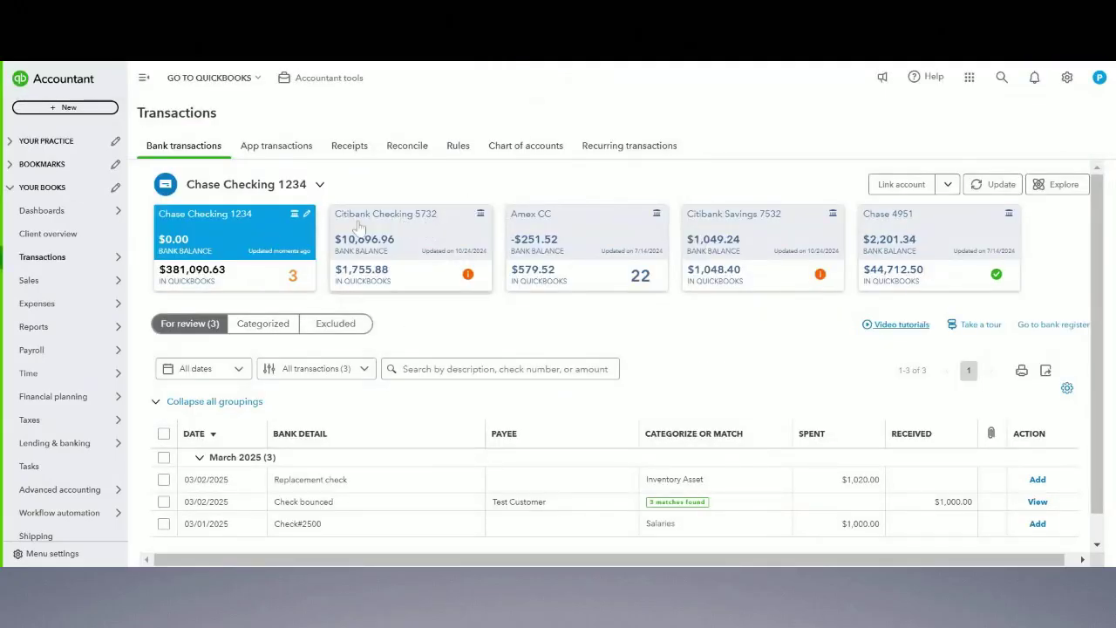
# Step: Match the Check#2500 bank transaction in Chase Checking to BNY's open $1,000 March 25 bill
pyautogui.scroll(-1, 286, 263)
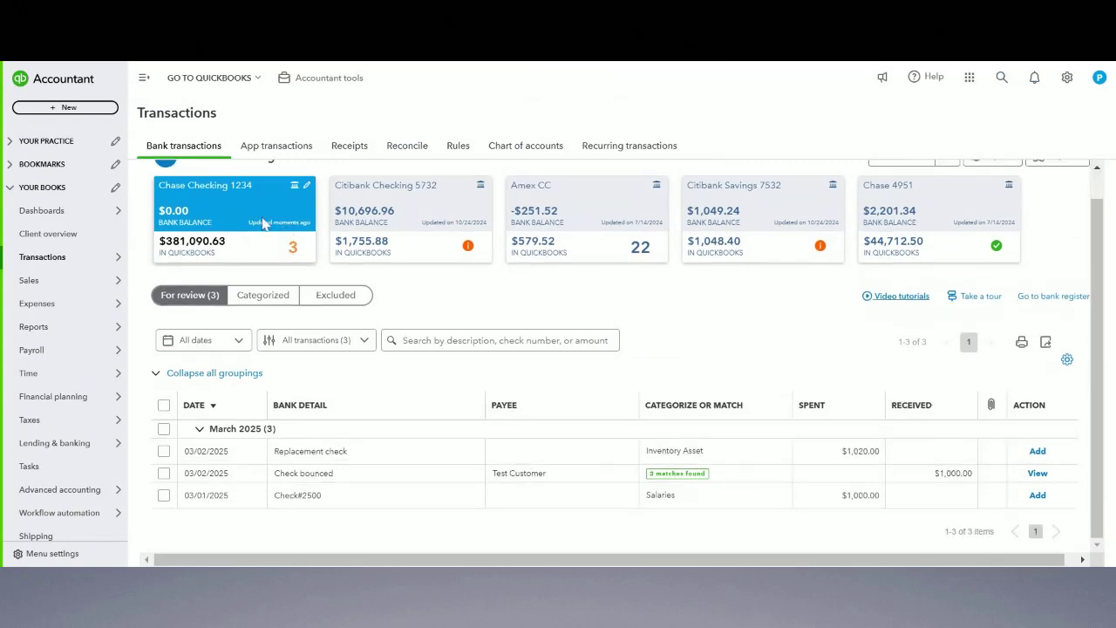
pyautogui.click(405, 239)
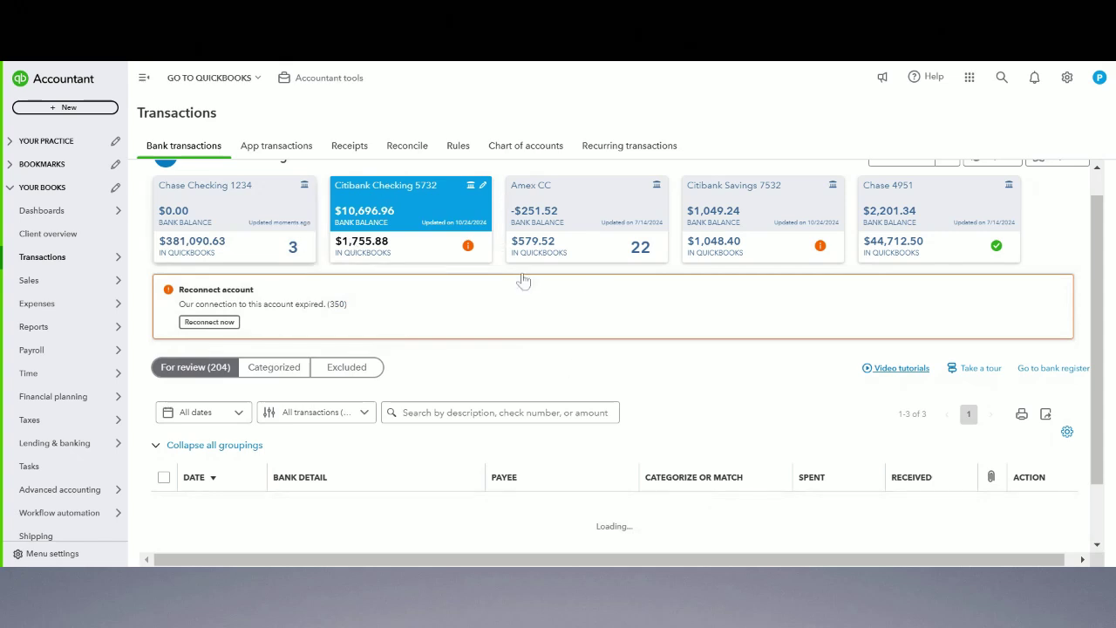
pyautogui.click(541, 499)
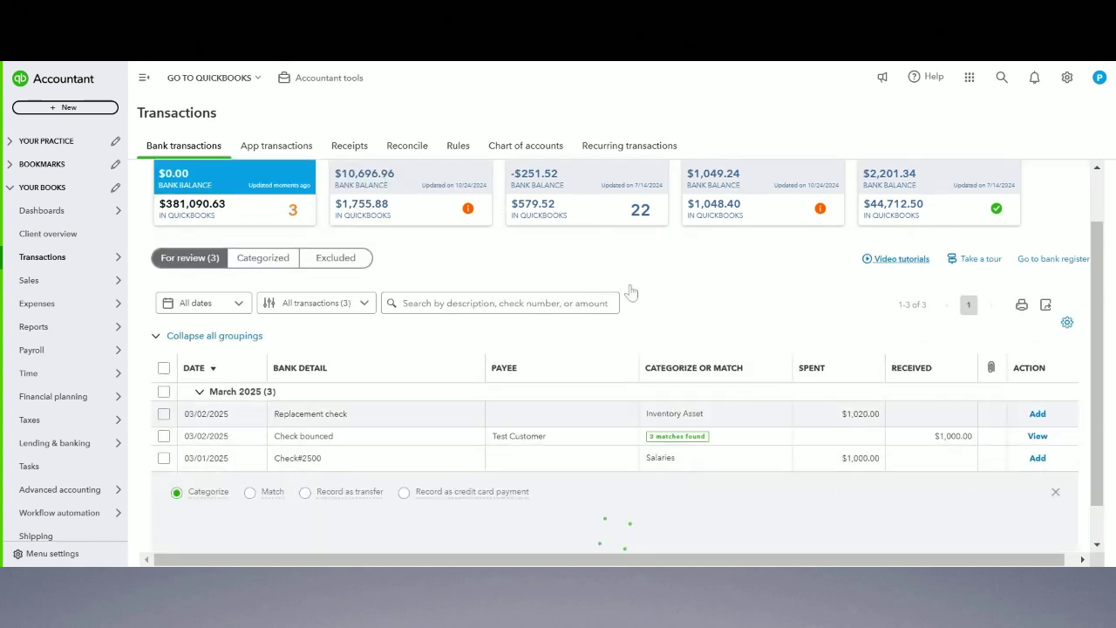
pyautogui.scroll(-3, 668, 288)
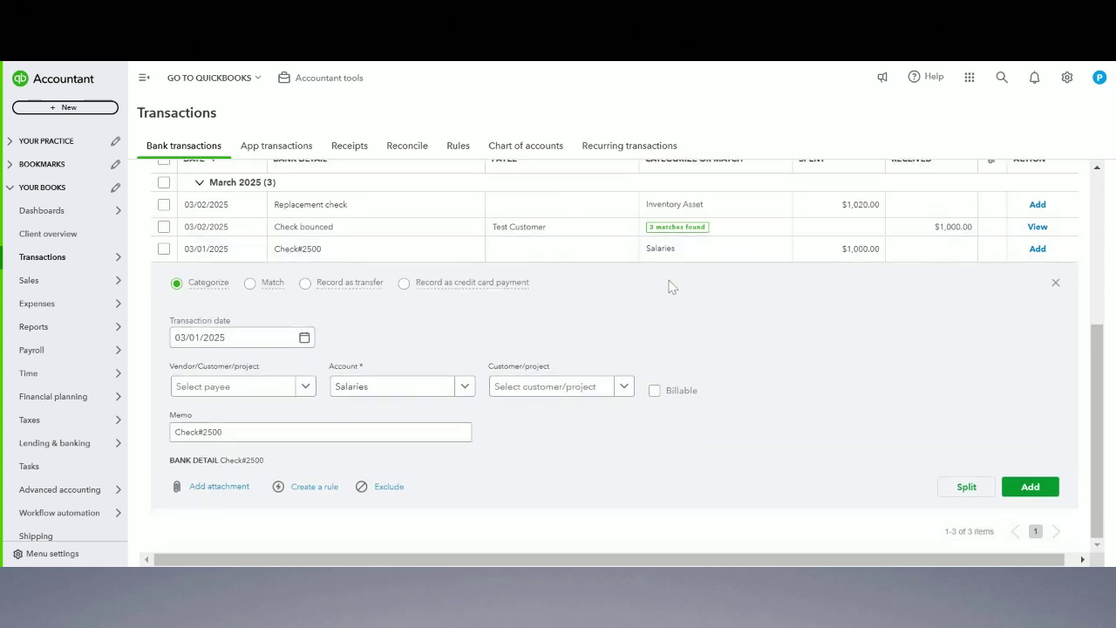
pyautogui.click(251, 288)
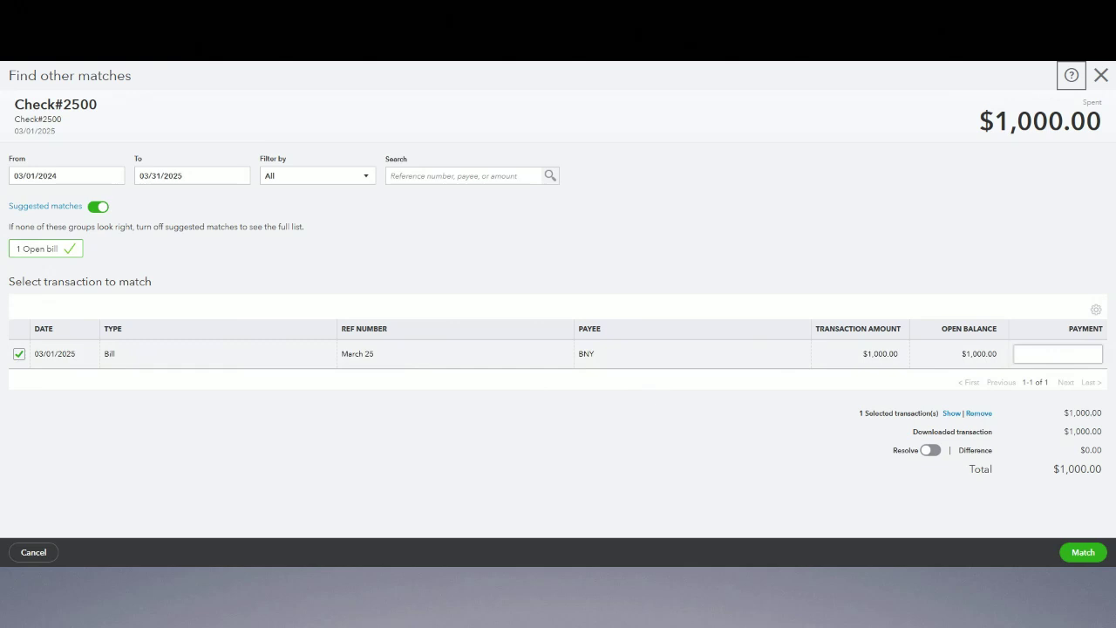
pyautogui.click(1086, 554)
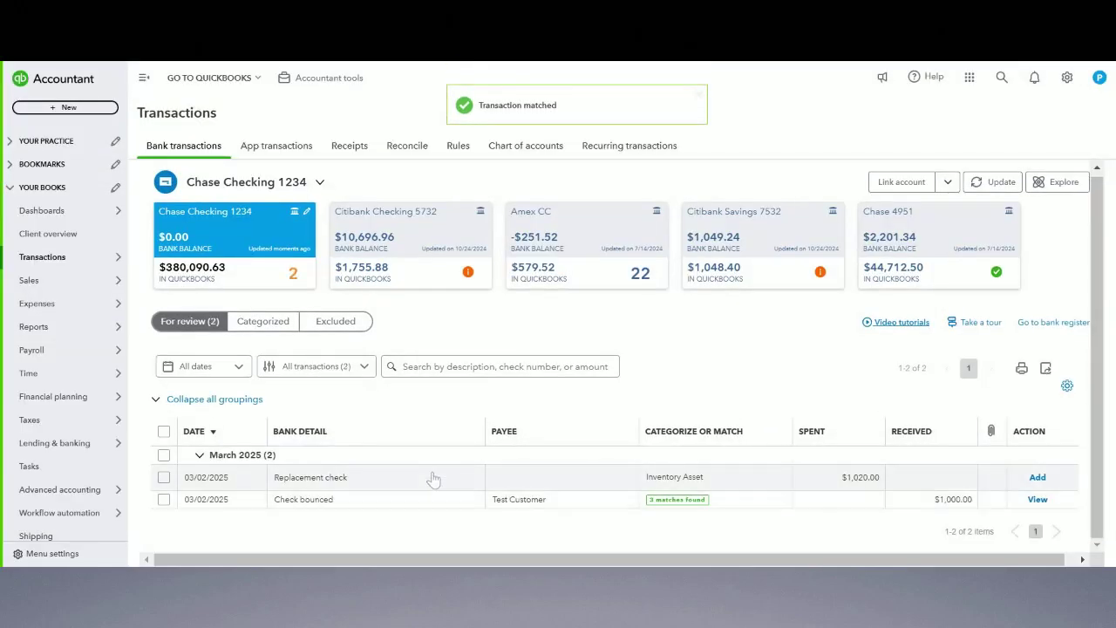
# Step: Switch the "Check bounced" bank transaction from matching to categorizing and set BNY as its payee
pyautogui.click(433, 479)
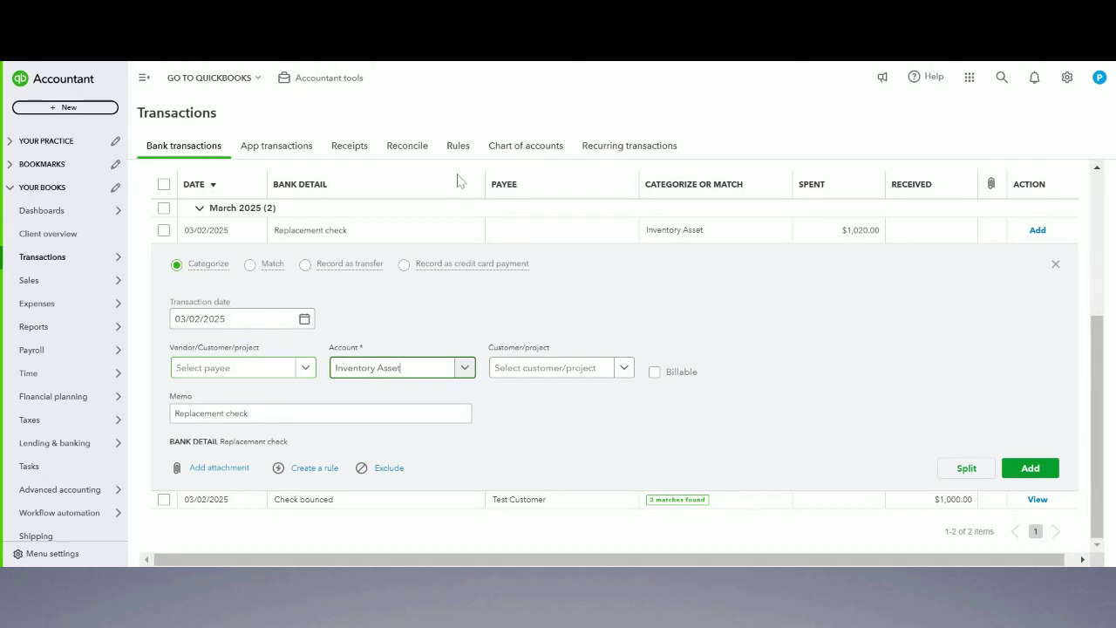
pyautogui.click(1056, 265)
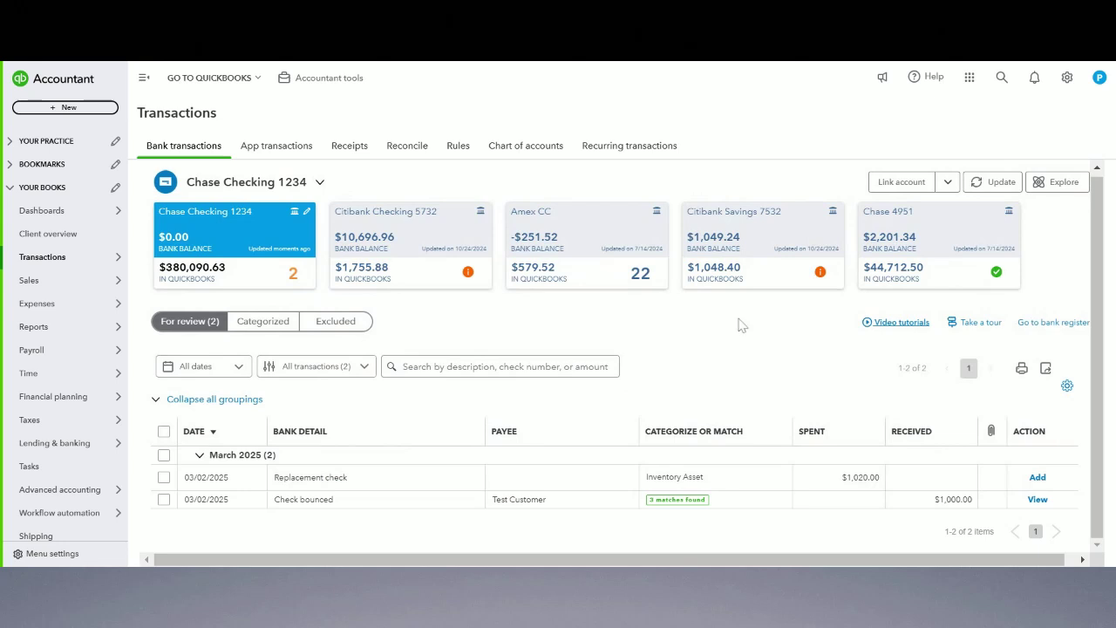
pyautogui.click(541, 499)
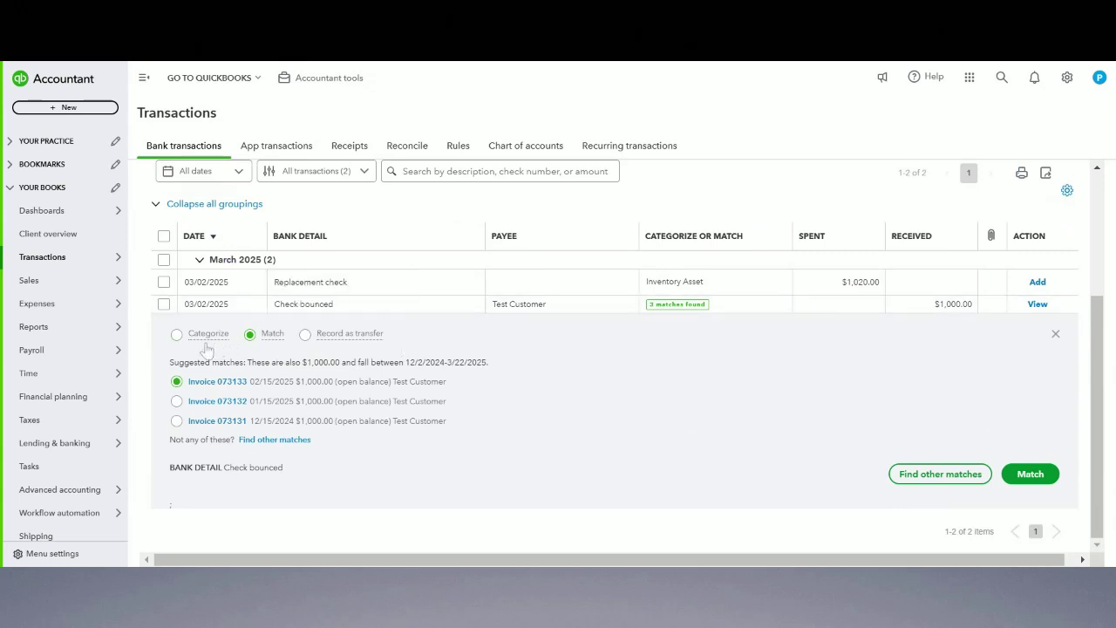
pyautogui.click(178, 336)
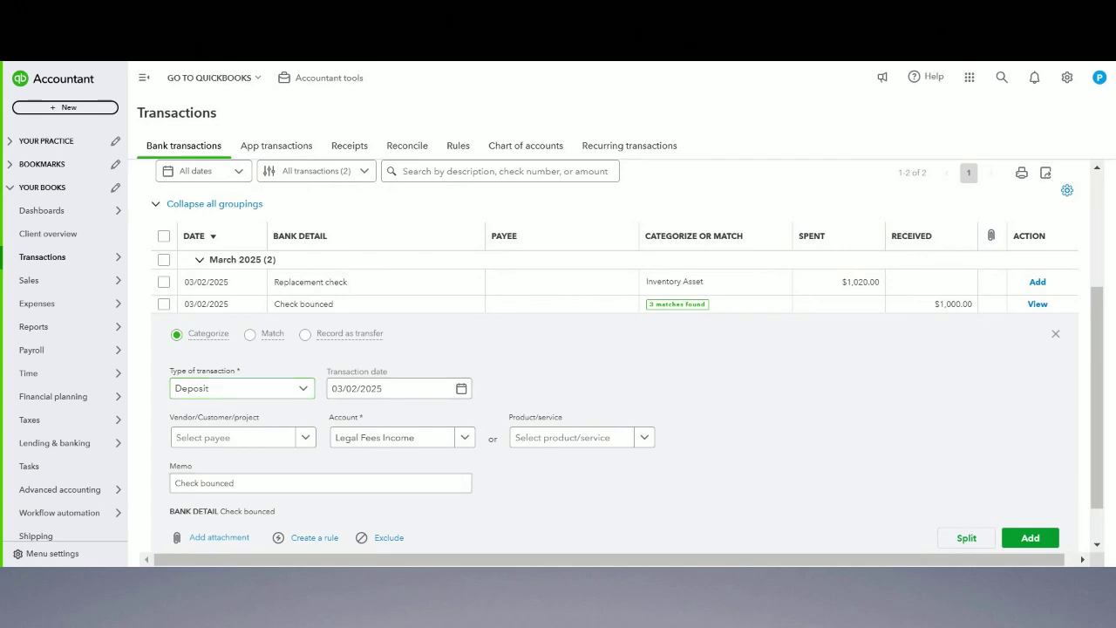
pyautogui.click(279, 444)
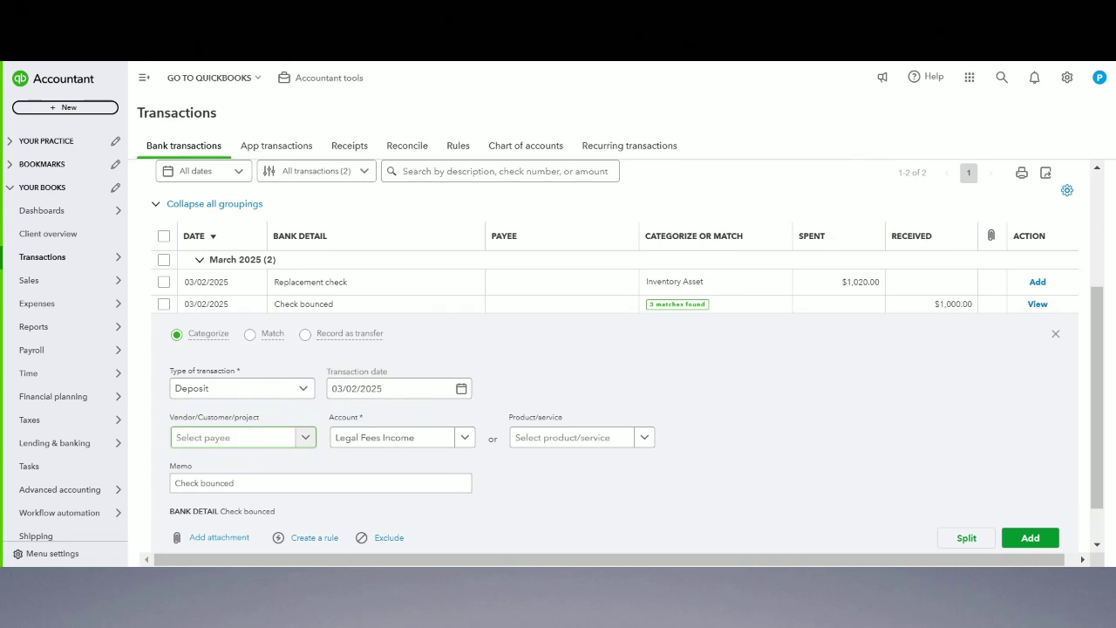
pyautogui.click(249, 445)
pyautogui.write('b')
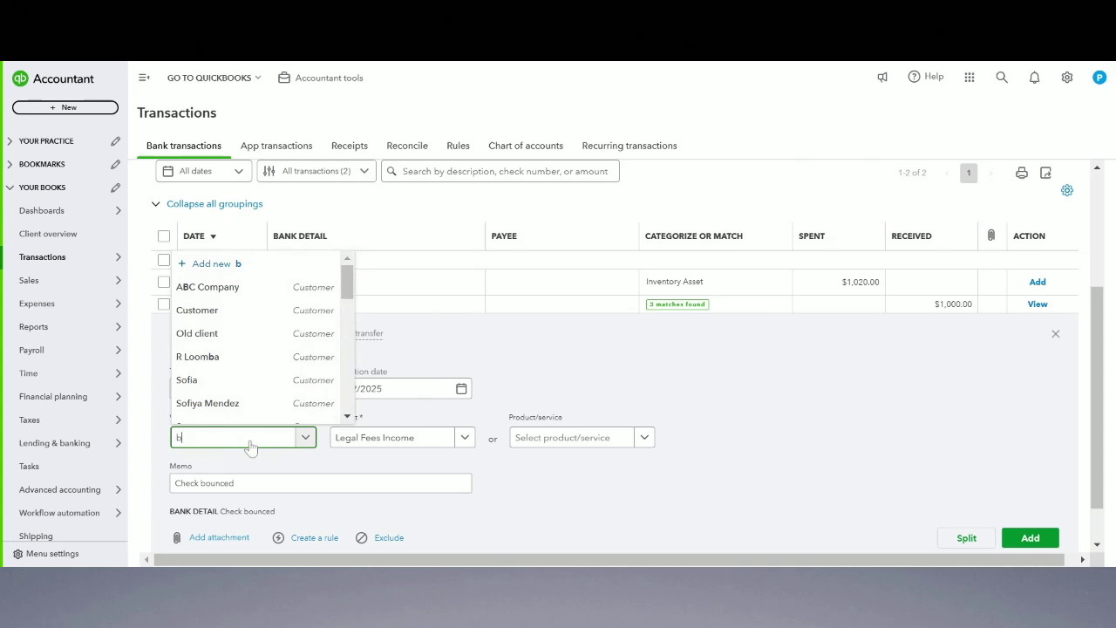
pyautogui.write('ny')
pyautogui.click(224, 409)
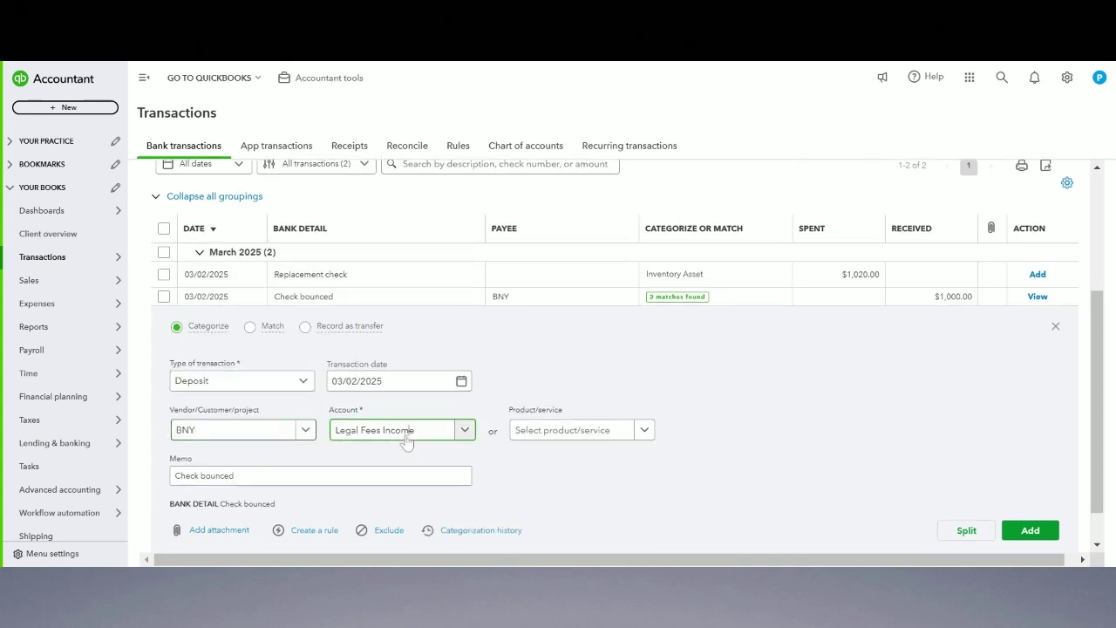
# Step: Assign the bounced check deposit to Accounts Payable (A/P) and add it to the books
pyautogui.click(407, 442)
pyautogui.write('ins')
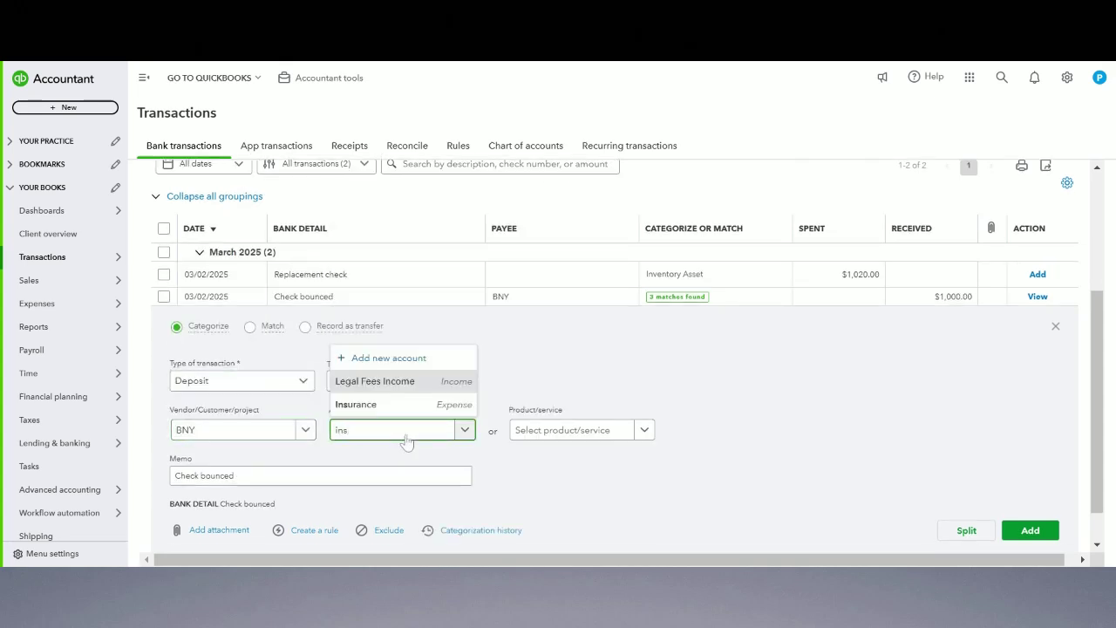
pyautogui.press('BackSpace')
pyautogui.press('BackSpace')
pyautogui.press('BackSpace')
pyautogui.write('account')
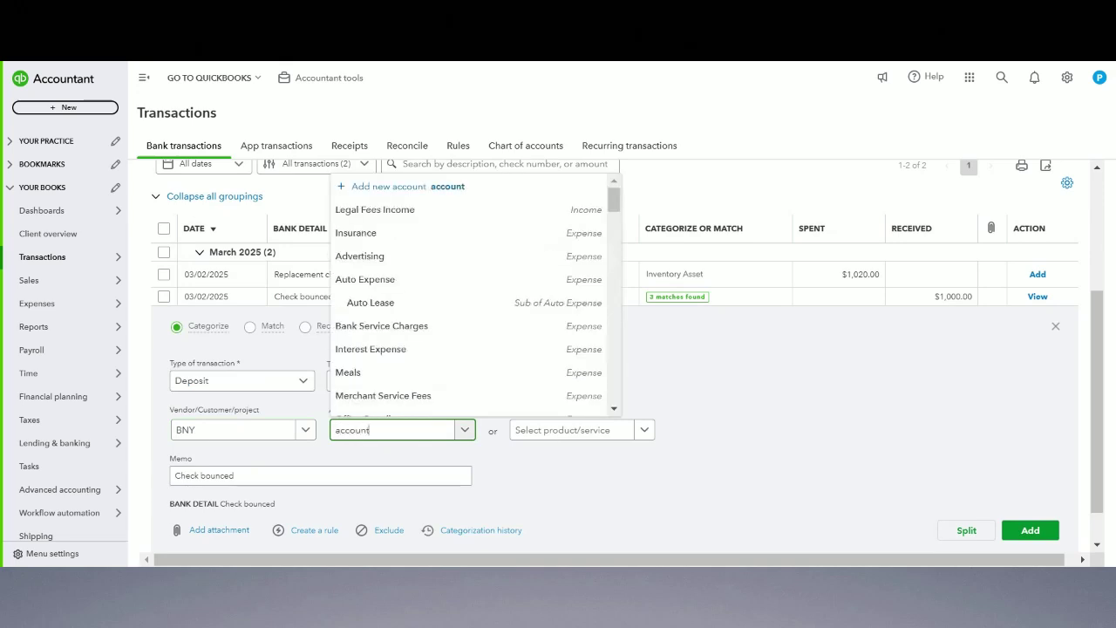
pyautogui.click(408, 380)
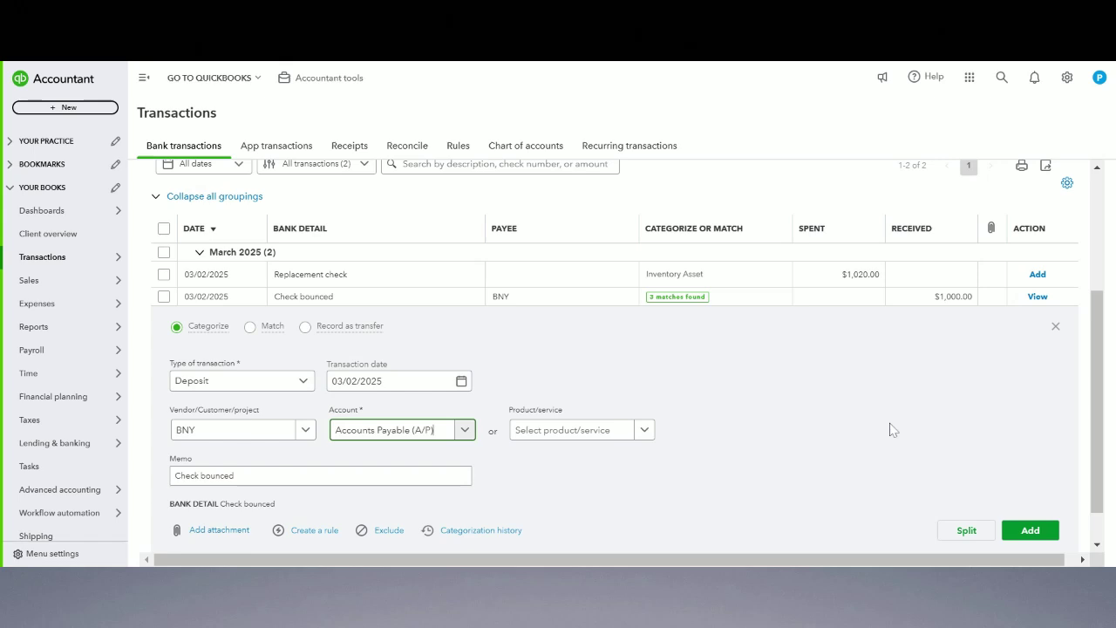
pyautogui.click(1029, 531)
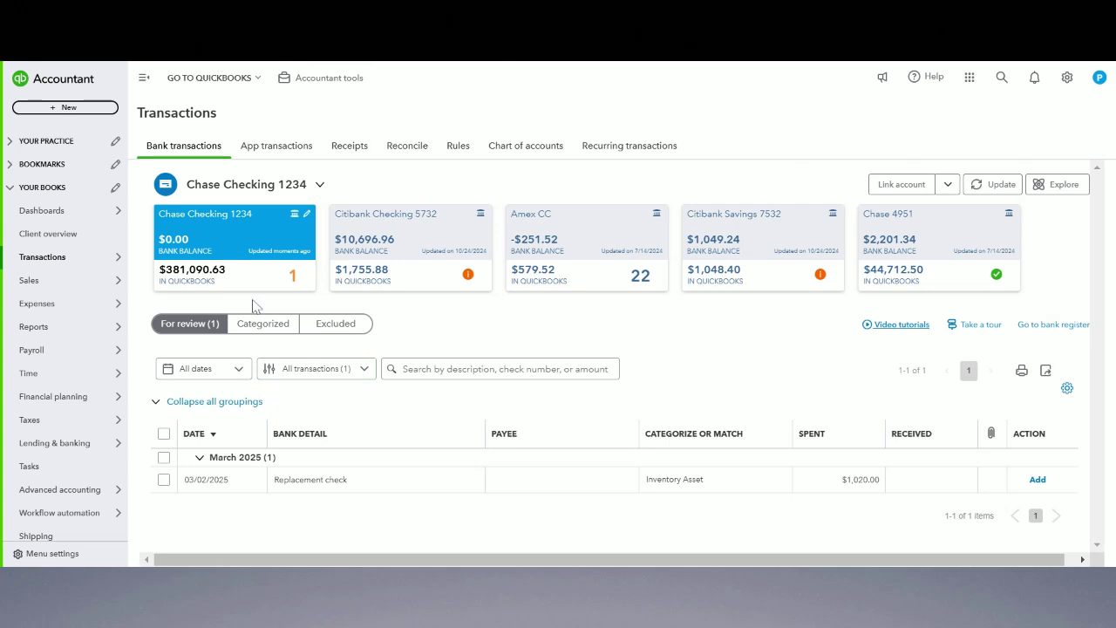
# Step: Open BNY's record in the vendor list to view its transactions
pyautogui.moveTo(103, 225)
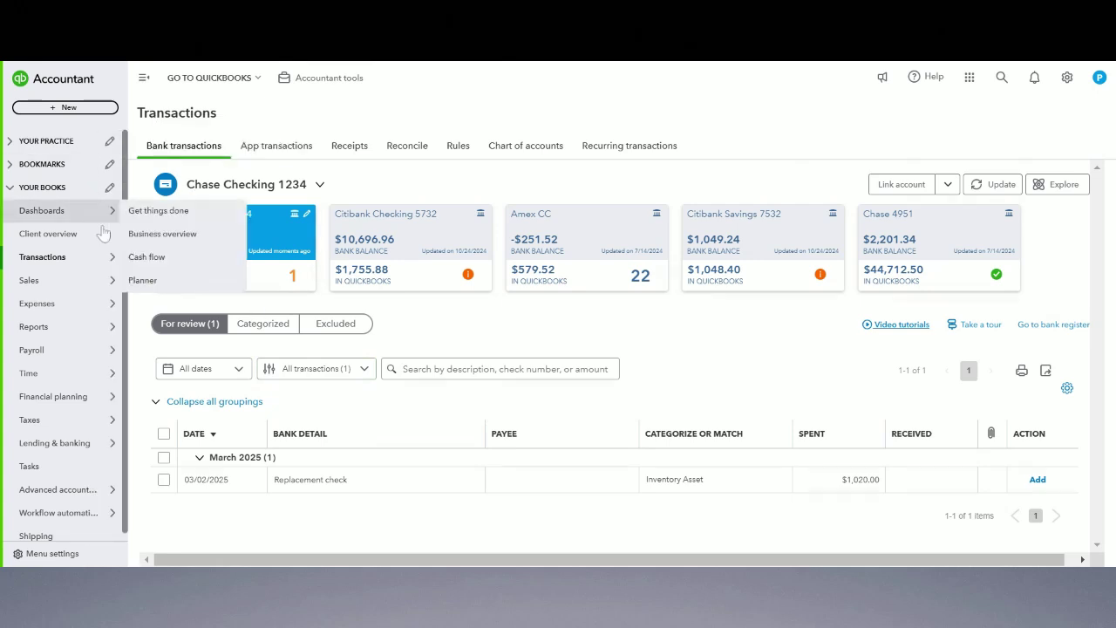
pyautogui.moveTo(96, 307)
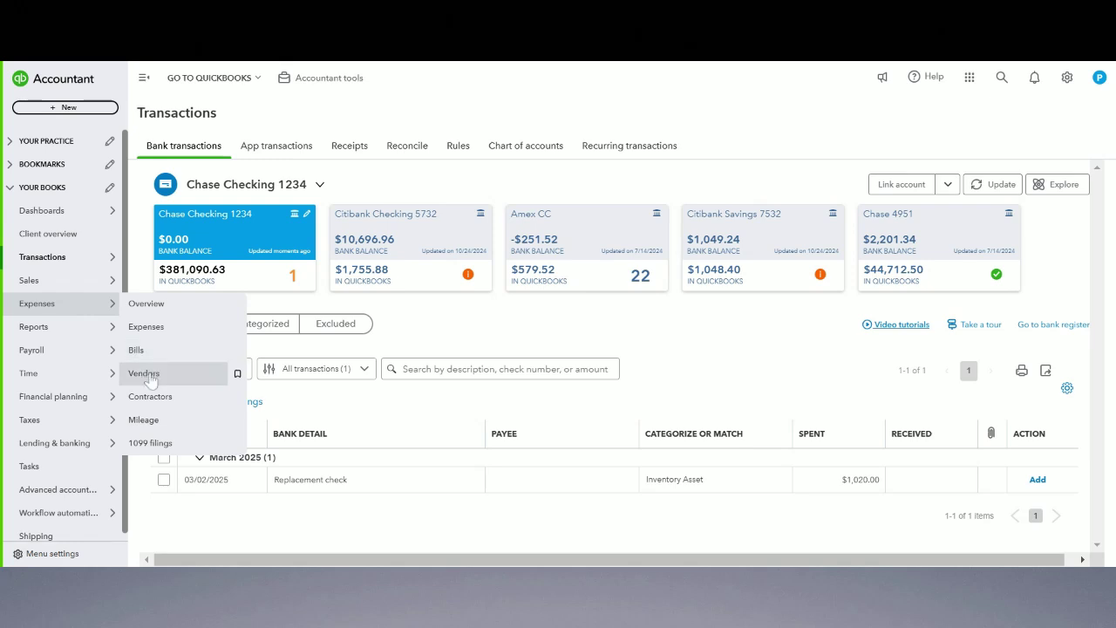
pyautogui.click(144, 375)
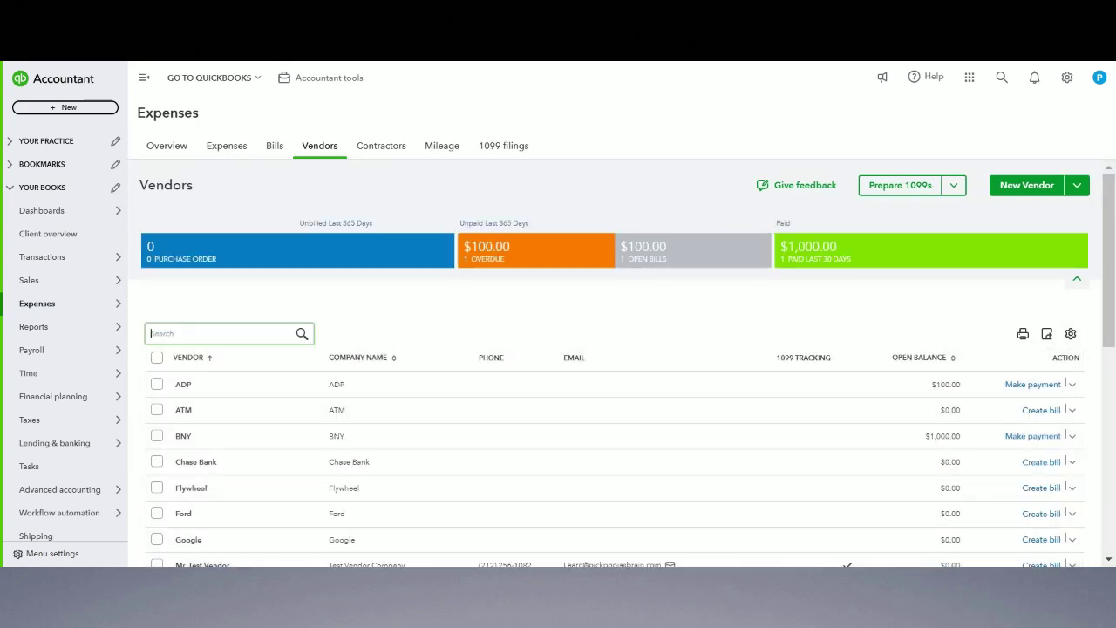
pyautogui.click(183, 436)
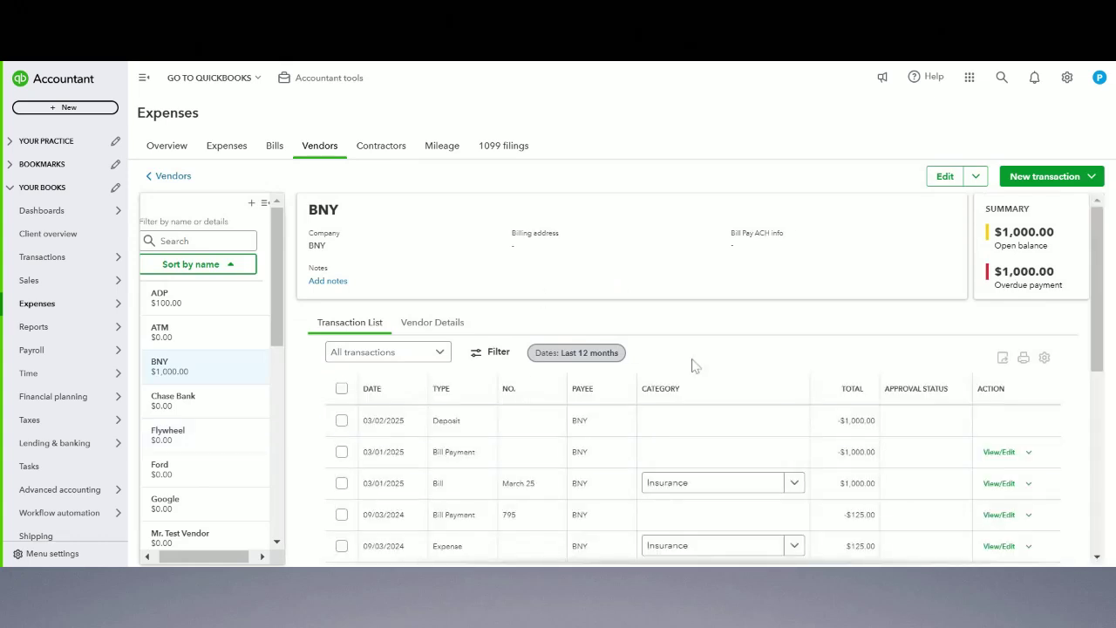
# Step: Add the Balance column to BNY's transaction list
pyautogui.click(1045, 360)
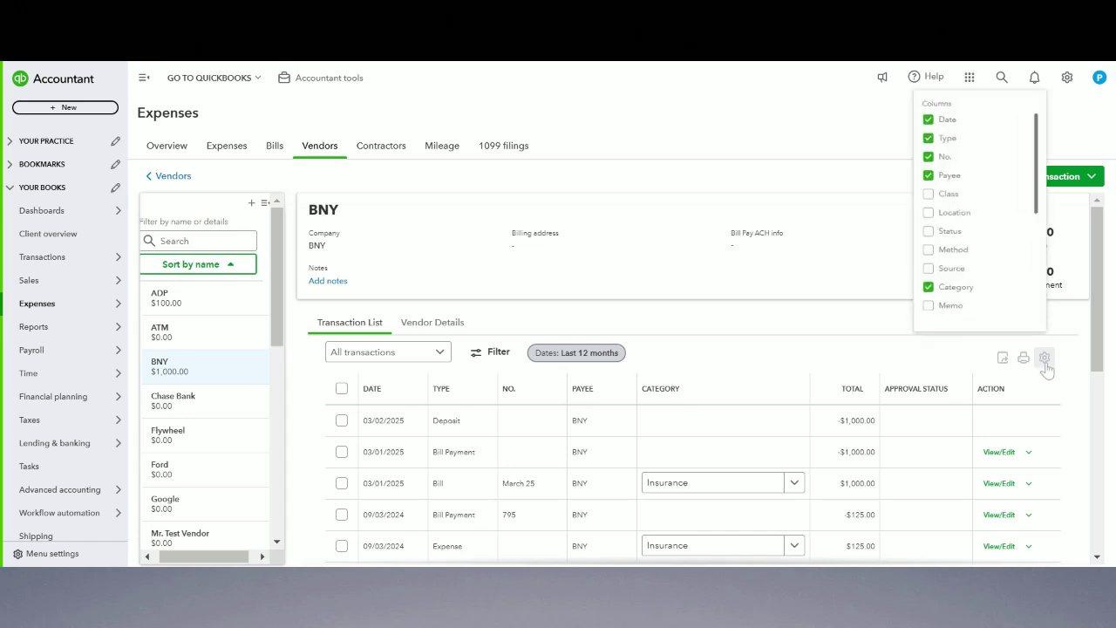
pyautogui.scroll(-3, 950, 223)
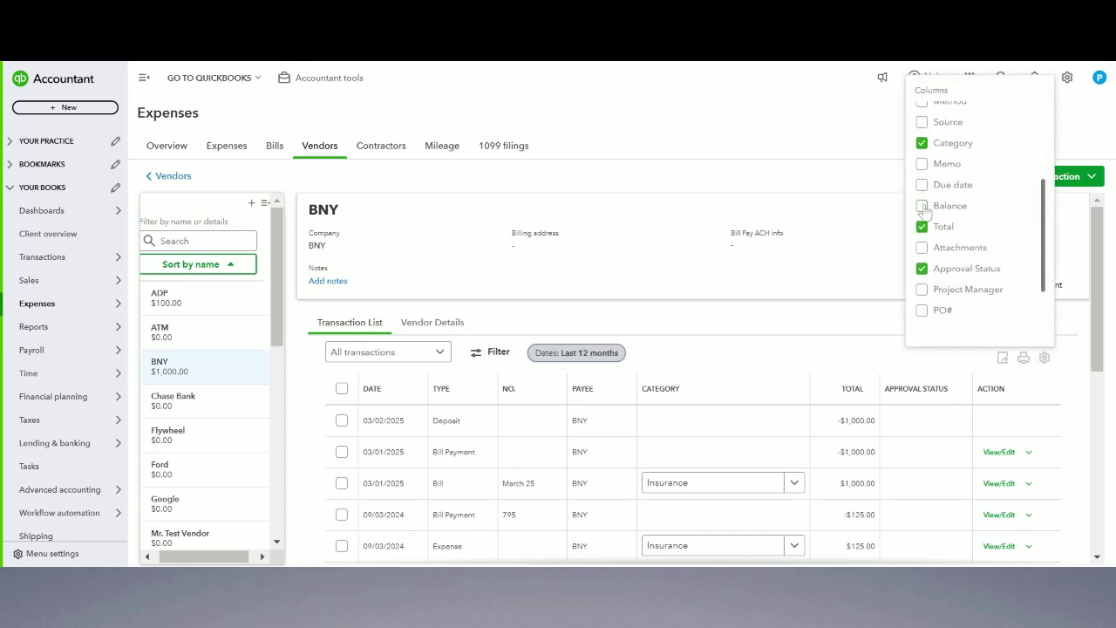
pyautogui.click(922, 206)
pyautogui.scroll(-1, 1020, 312)
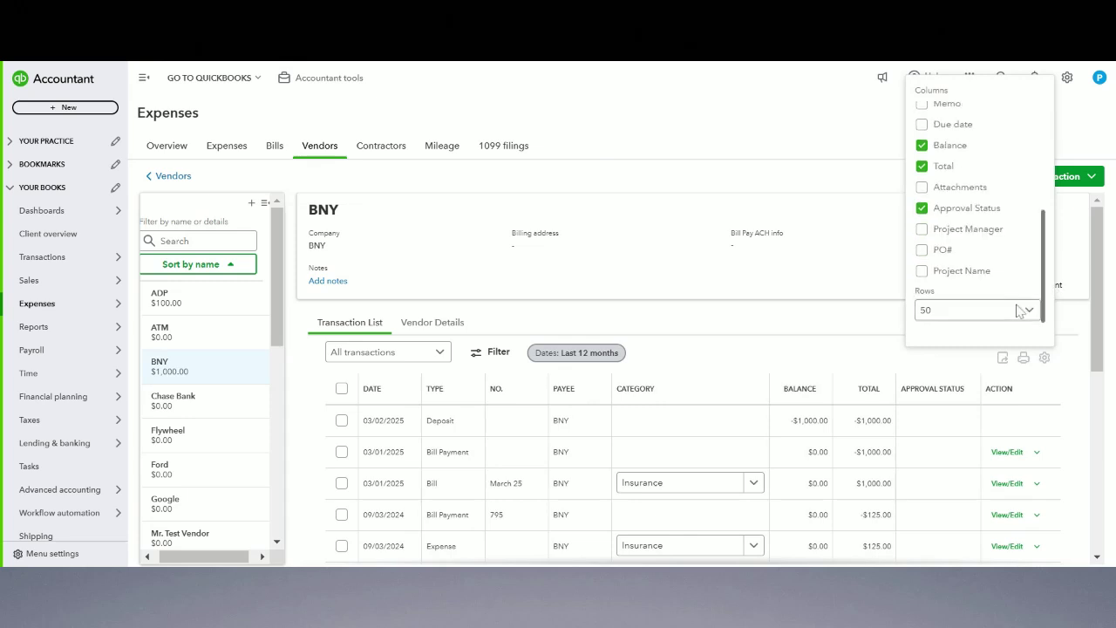
pyautogui.click(889, 334)
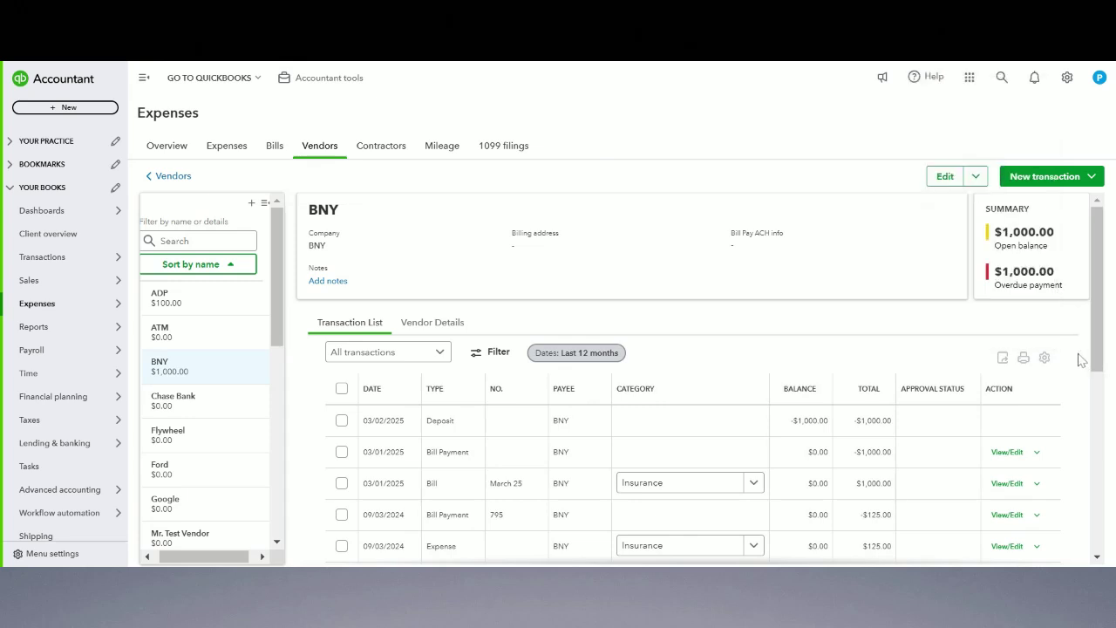
pyautogui.click(869, 388)
# Step: In BNY's 03/01/2025 bill payment, unlink the March 25 bill and apply the $1,000 to the 03/02/2025 deposit instead
pyautogui.scroll(-3, 874, 427)
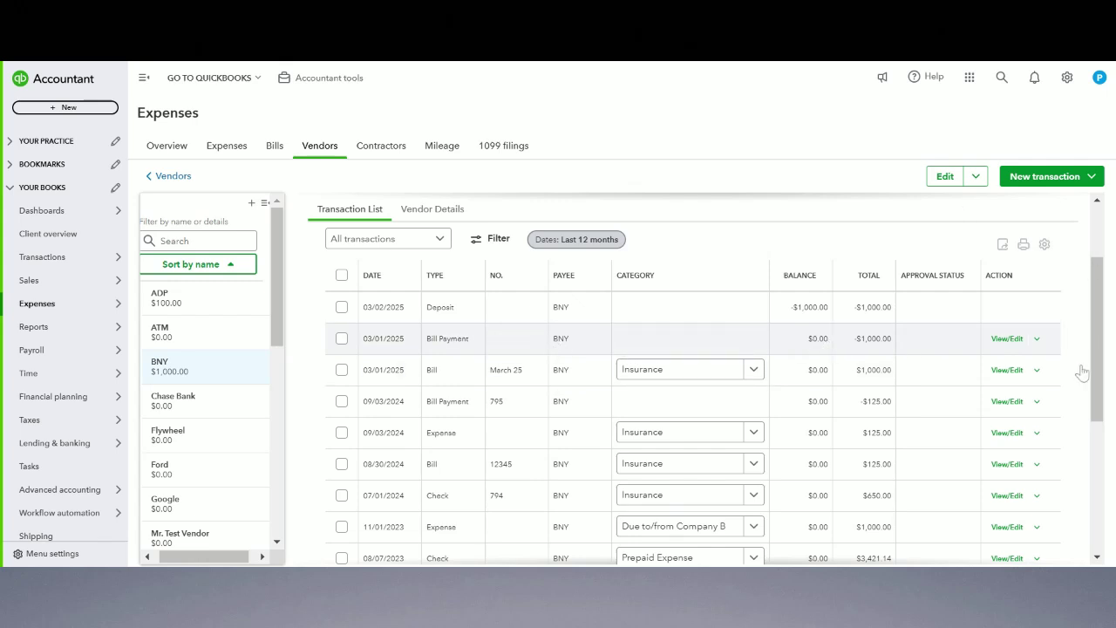
pyautogui.click(1007, 338)
pyautogui.scroll(-1, 927, 290)
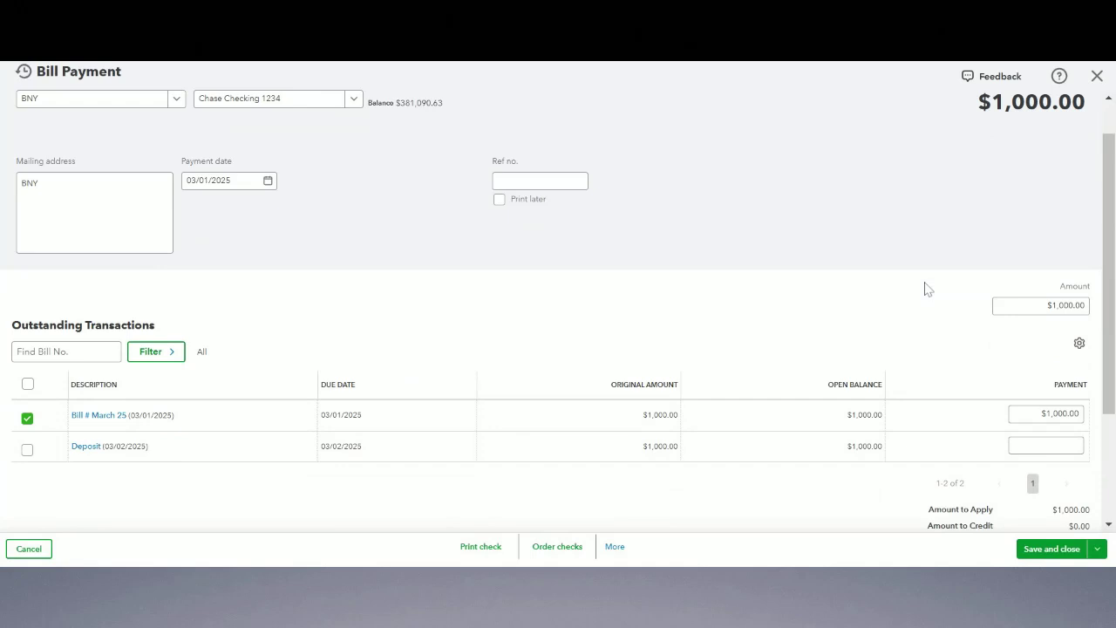
pyautogui.scroll(-1, 926, 289)
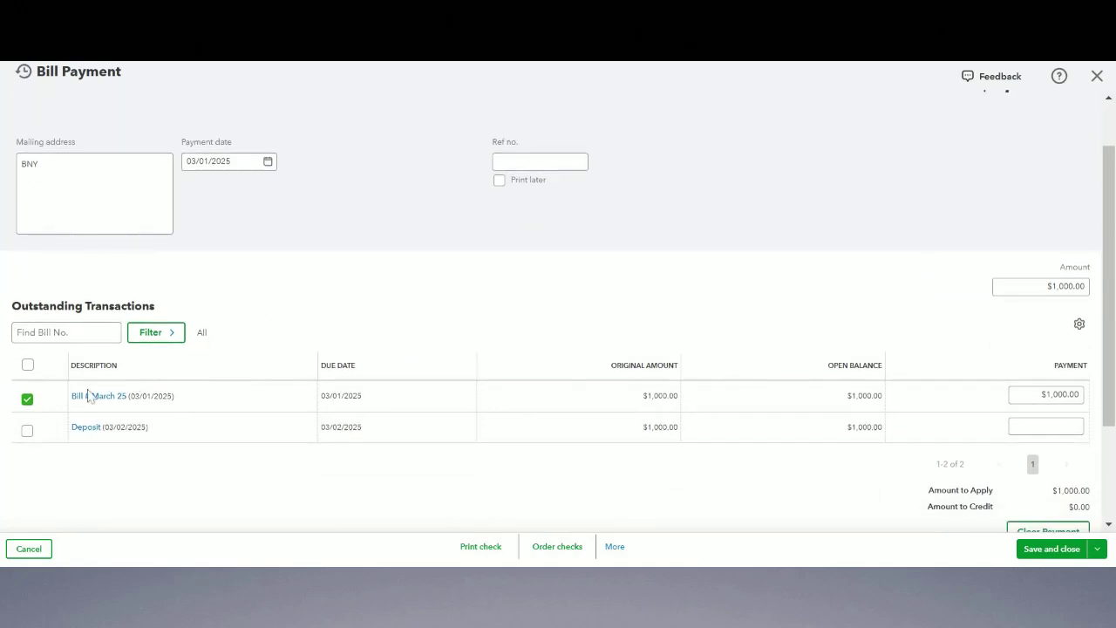
pyautogui.click(28, 400)
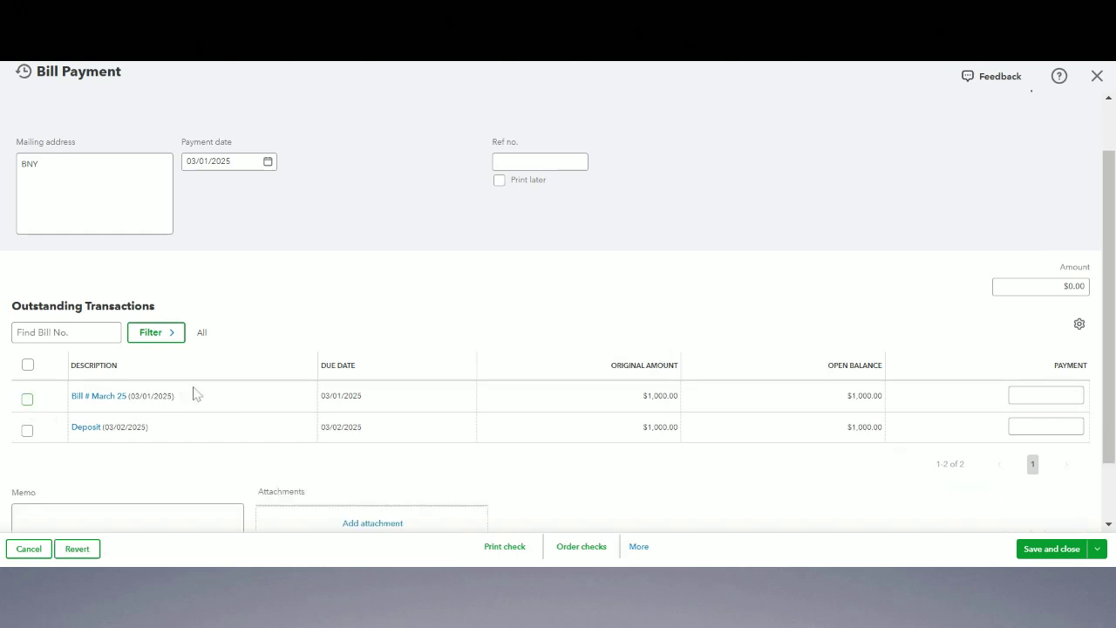
pyautogui.click(27, 431)
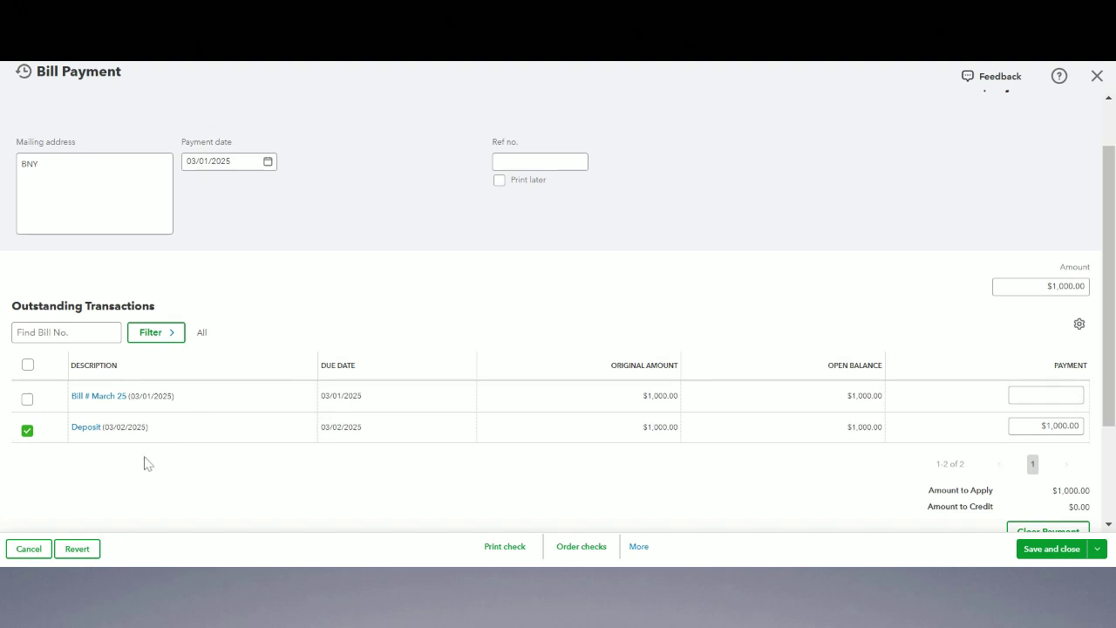
# Step: Save the modified bill payment, accept the change to its linked transactions, and check the balances in BNY's transaction list
pyautogui.scroll(-3, 491, 341)
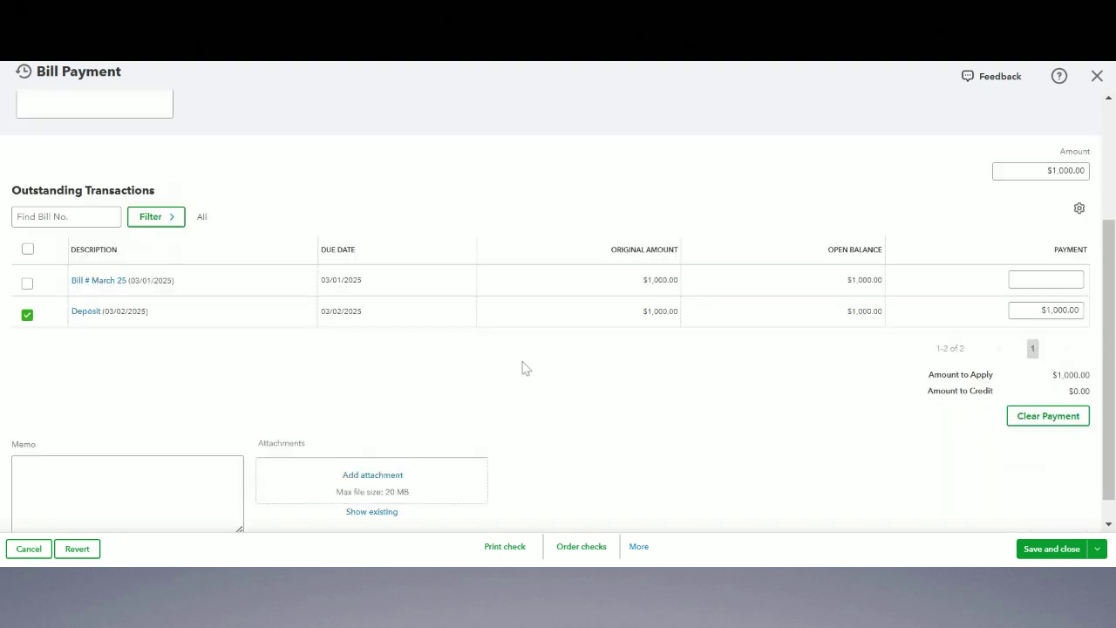
pyautogui.scroll(4, 680, 344)
pyautogui.scroll(-3, 884, 308)
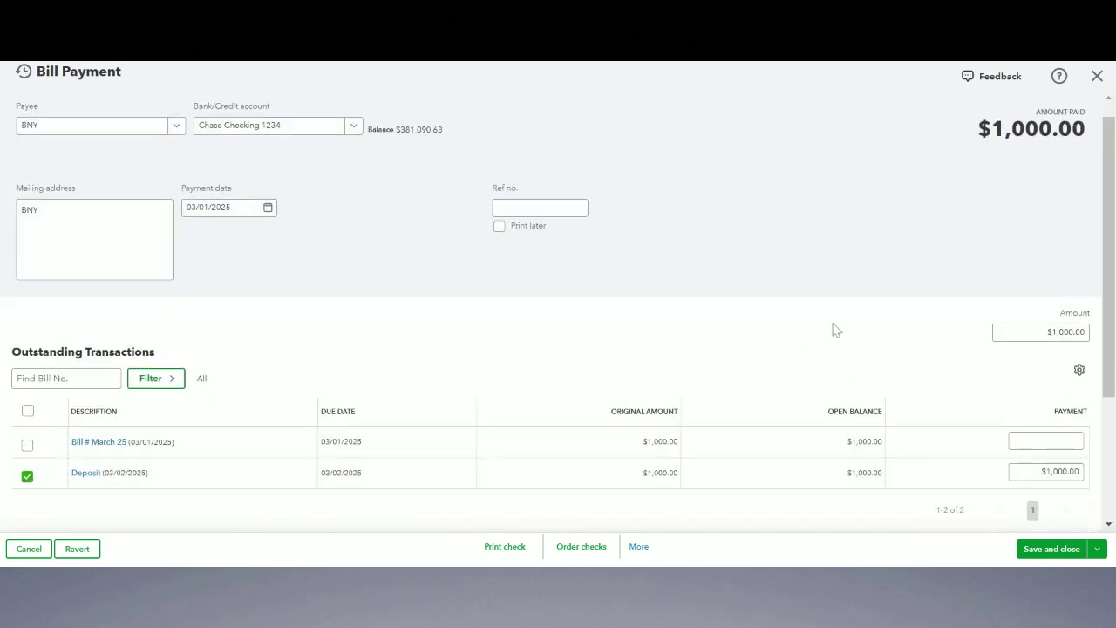
pyautogui.click(1029, 548)
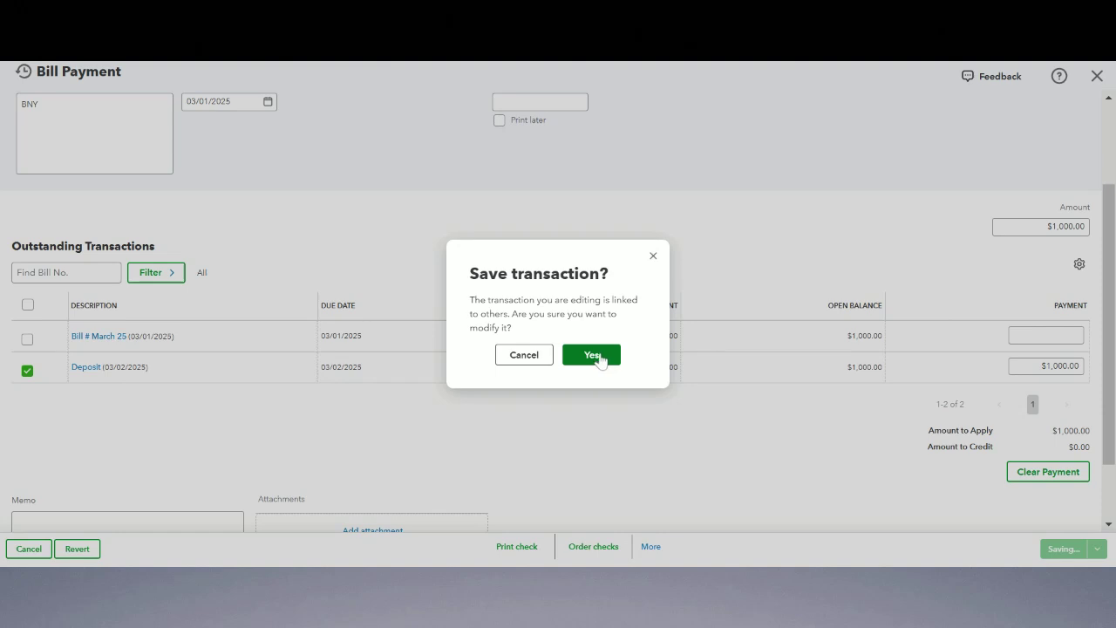
pyautogui.click(600, 358)
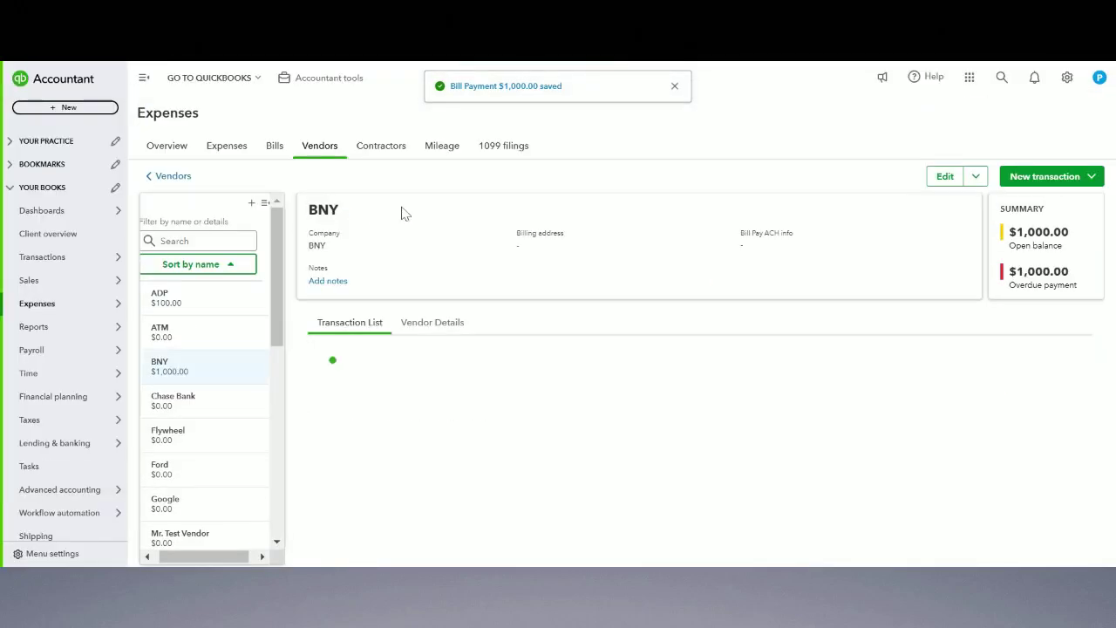
pyautogui.scroll(-1, 731, 394)
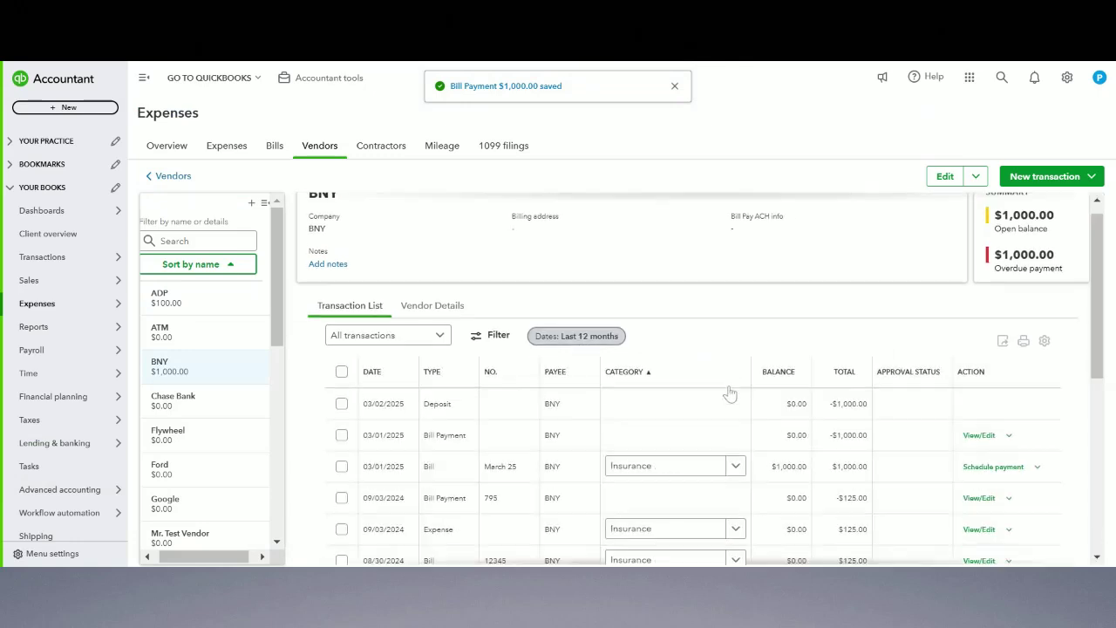
pyautogui.scroll(-2, 730, 394)
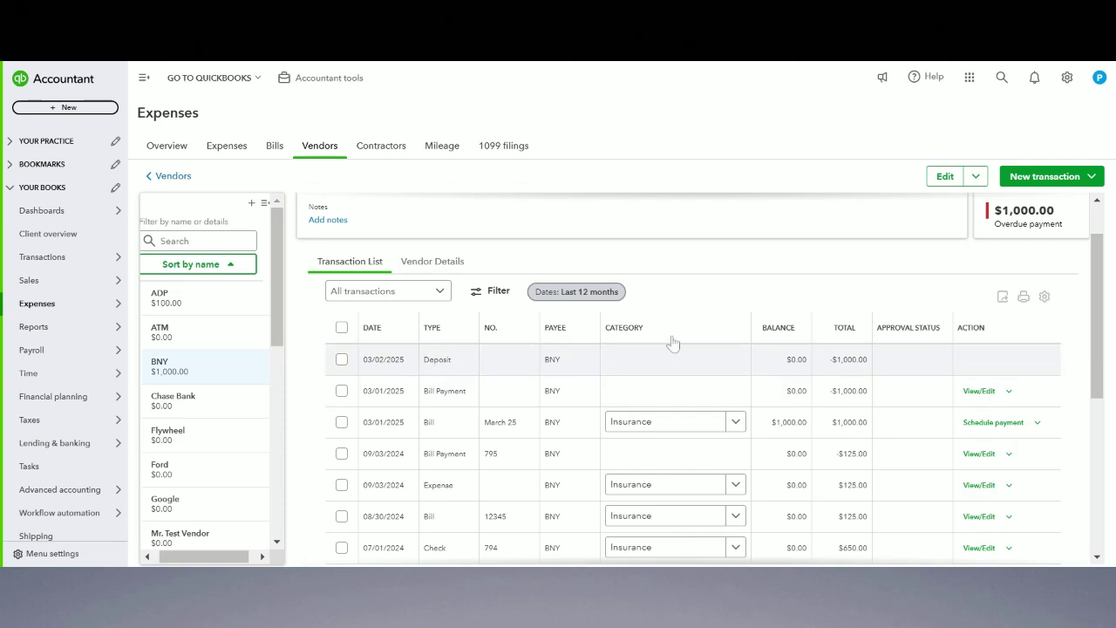
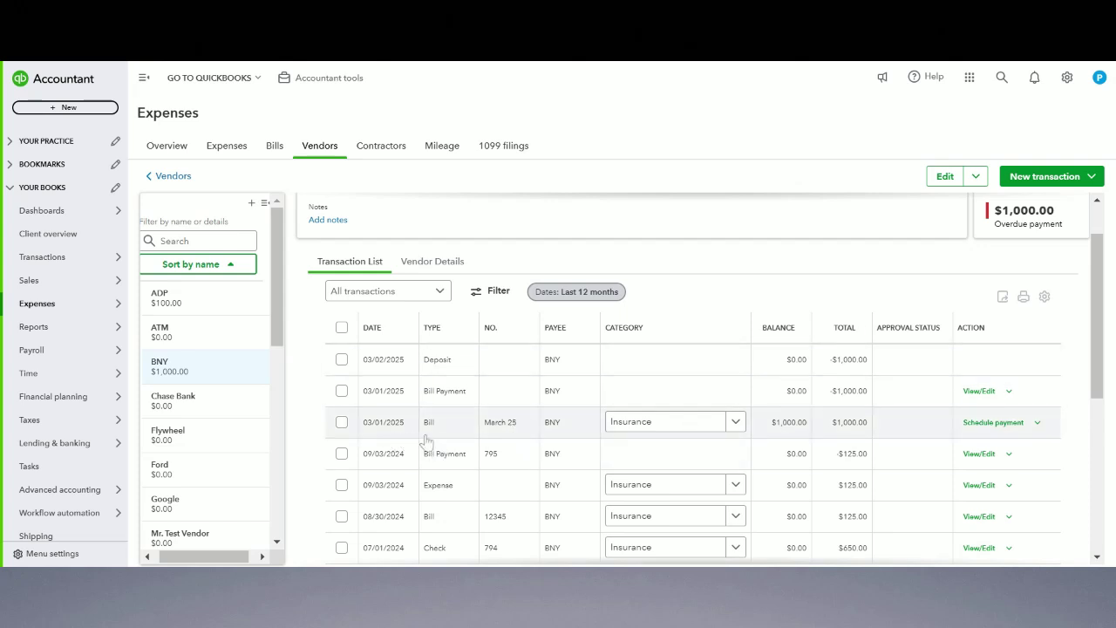
# Step: Create a new bill for BNY and set its first line's category to Bank Service Charges
pyautogui.click(1061, 177)
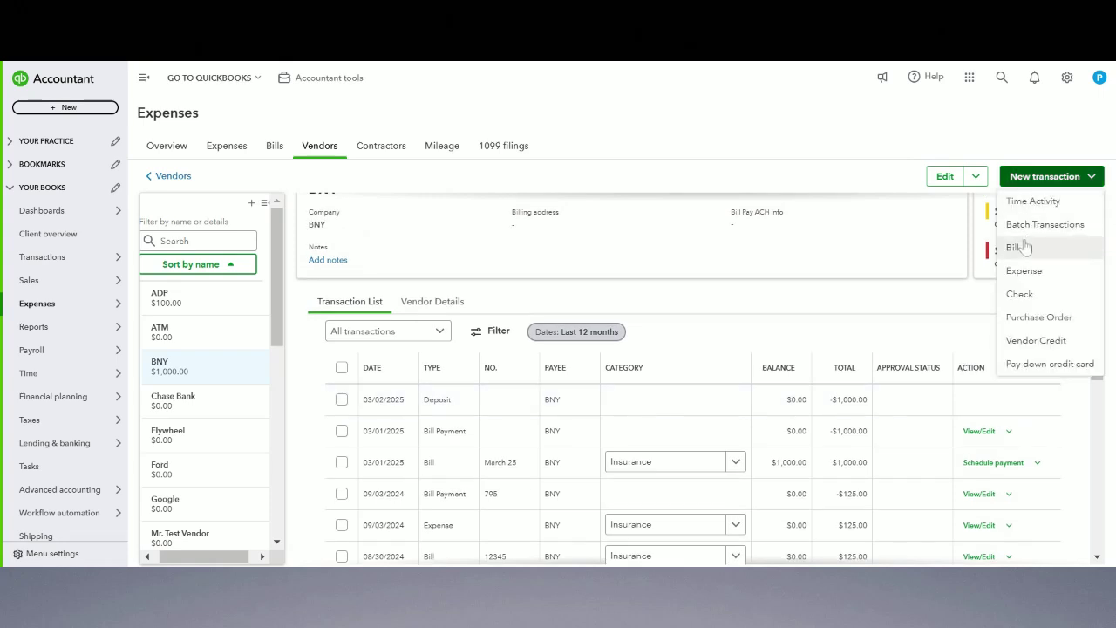
pyautogui.click(1014, 247)
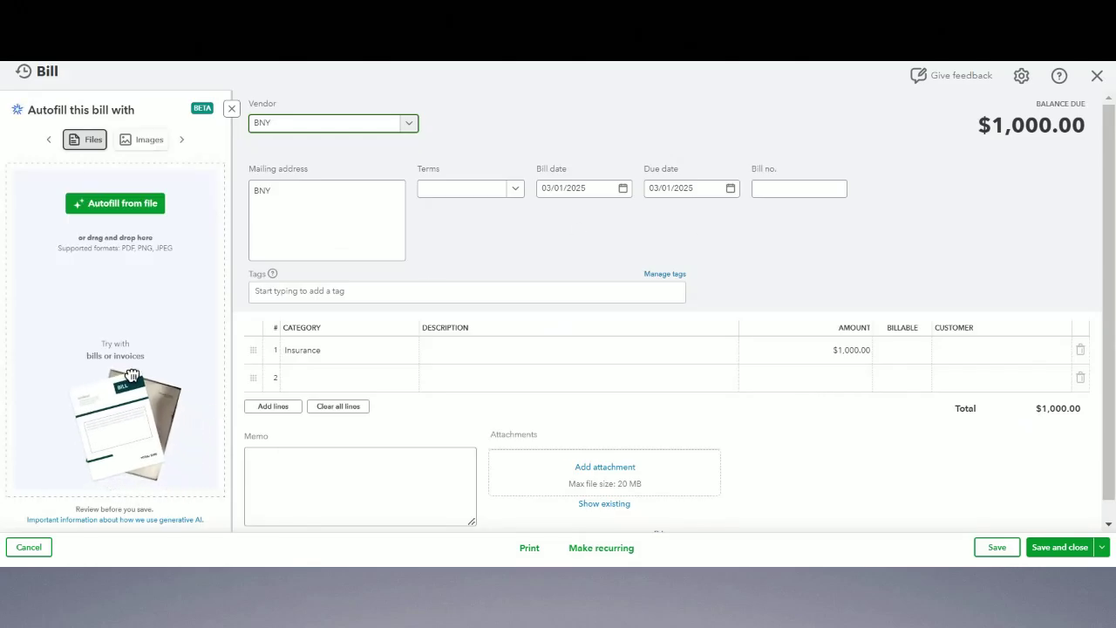
pyautogui.click(345, 353)
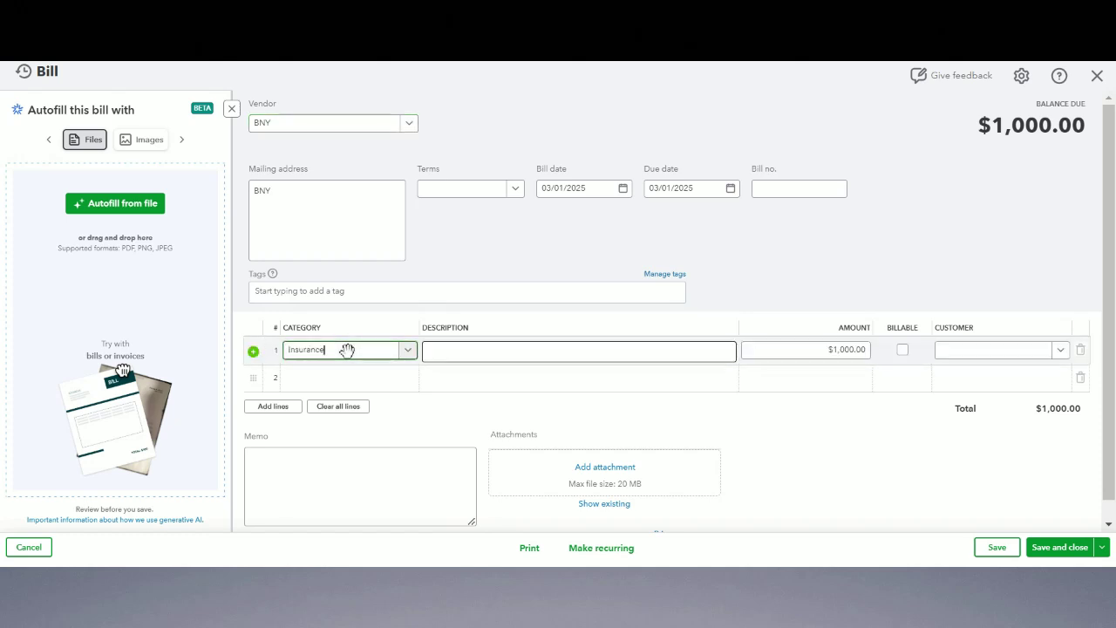
pyautogui.click(349, 352)
pyautogui.write('bank')
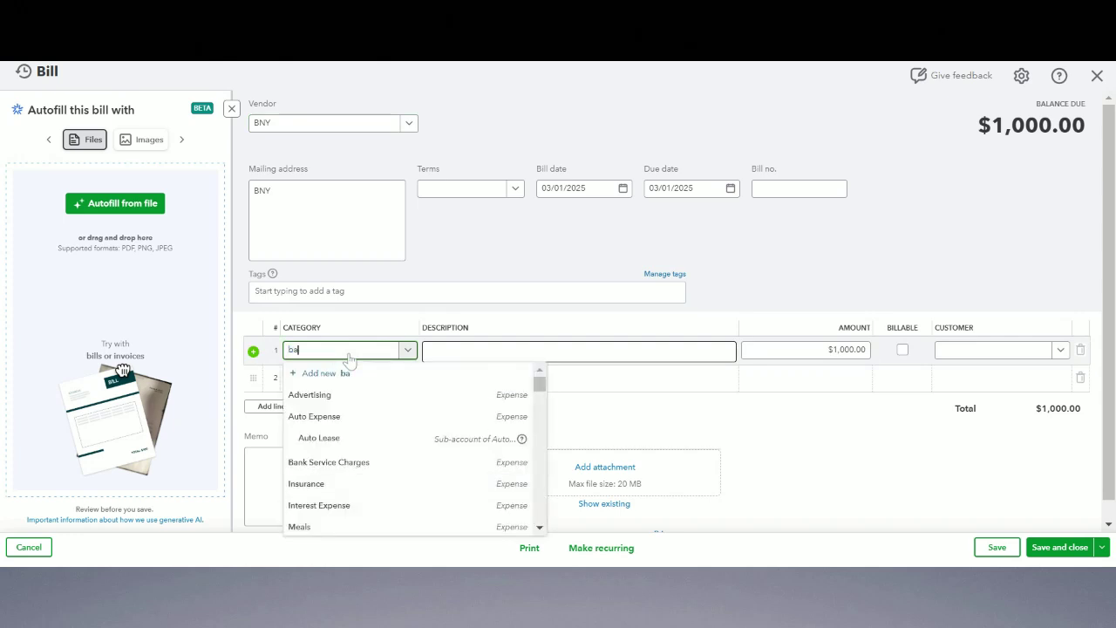
pyautogui.click(358, 419)
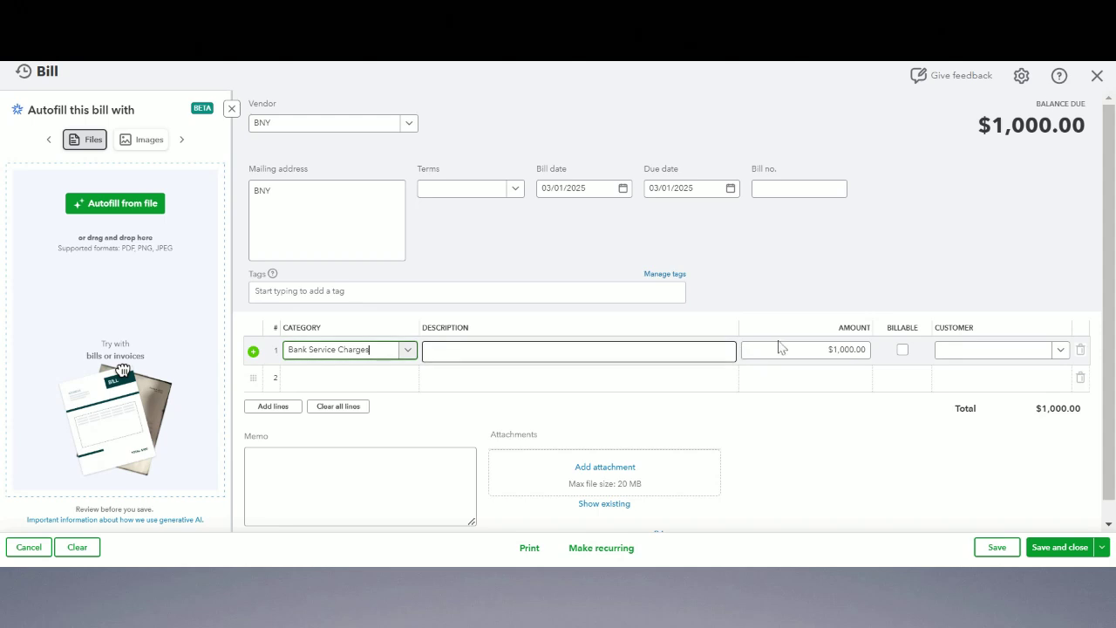
# Step: Set the bank service charge amount to $20, then save and close the bill
pyautogui.click(805, 349)
pyautogui.write('20')
pyautogui.press('Tab')
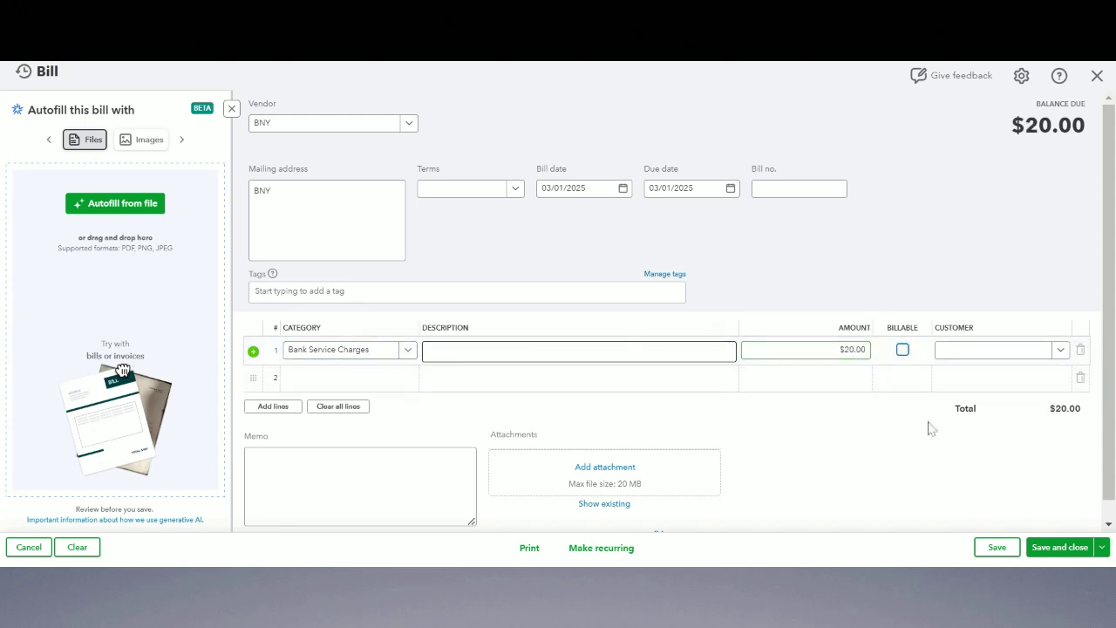
pyautogui.click(994, 546)
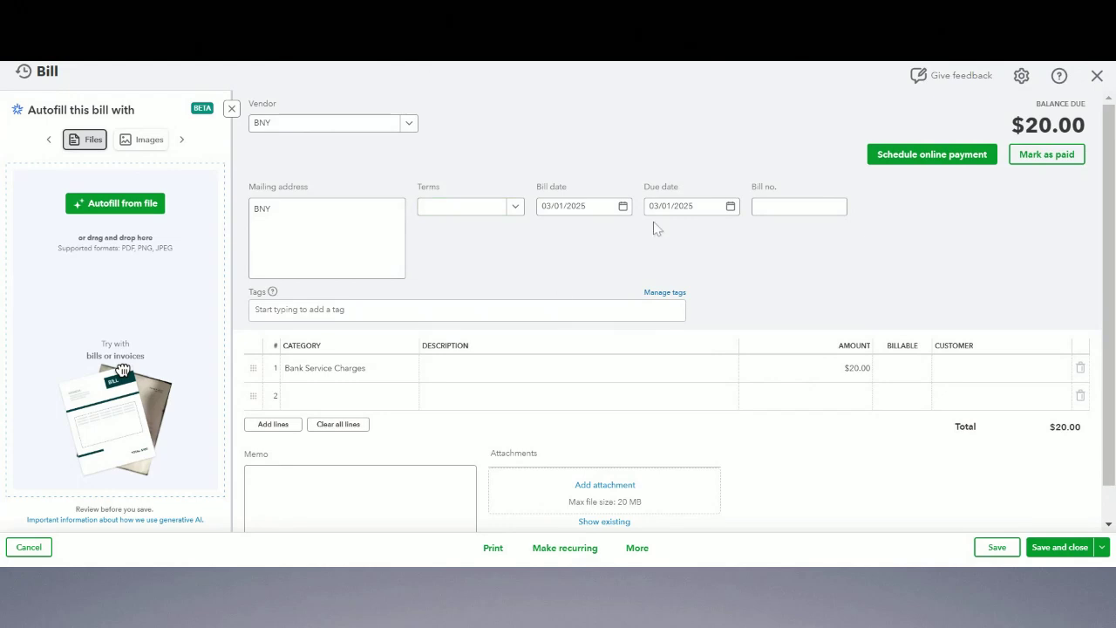
pyautogui.click(301, 126)
pyautogui.click(488, 264)
pyautogui.click(1059, 548)
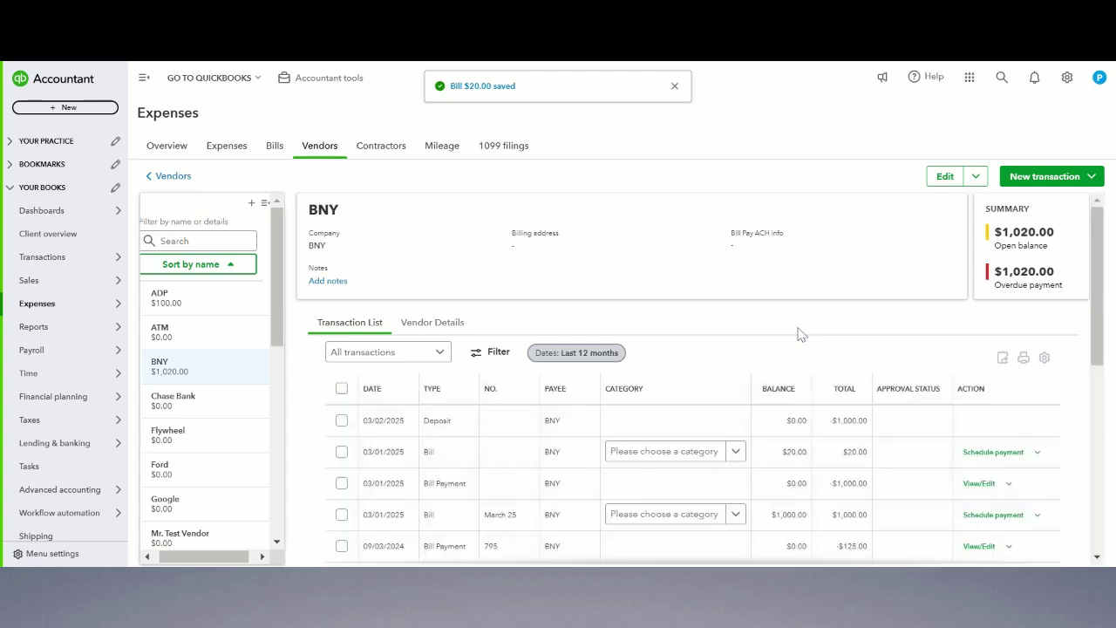
# Step: Reopen the $20 bill, set its bill and due dates to 03/02/2025 and its bill number to "Bank Charges - Bounce", and save it
pyautogui.scroll(-3, 797, 331)
pyautogui.click(1036, 300)
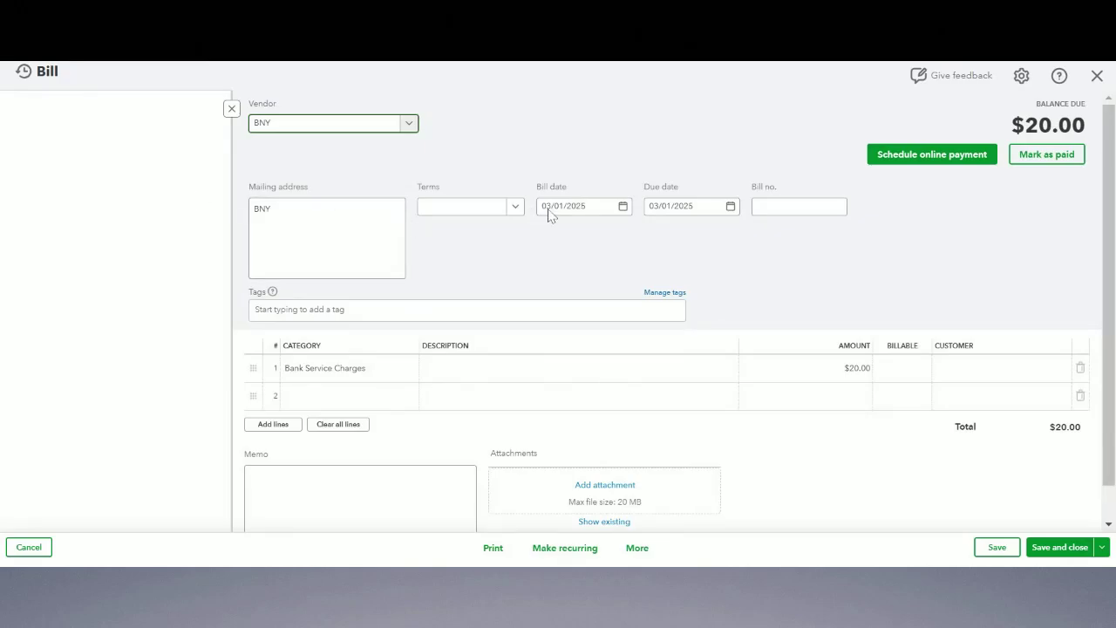
pyautogui.click(563, 206)
pyautogui.write('03/02/2025')
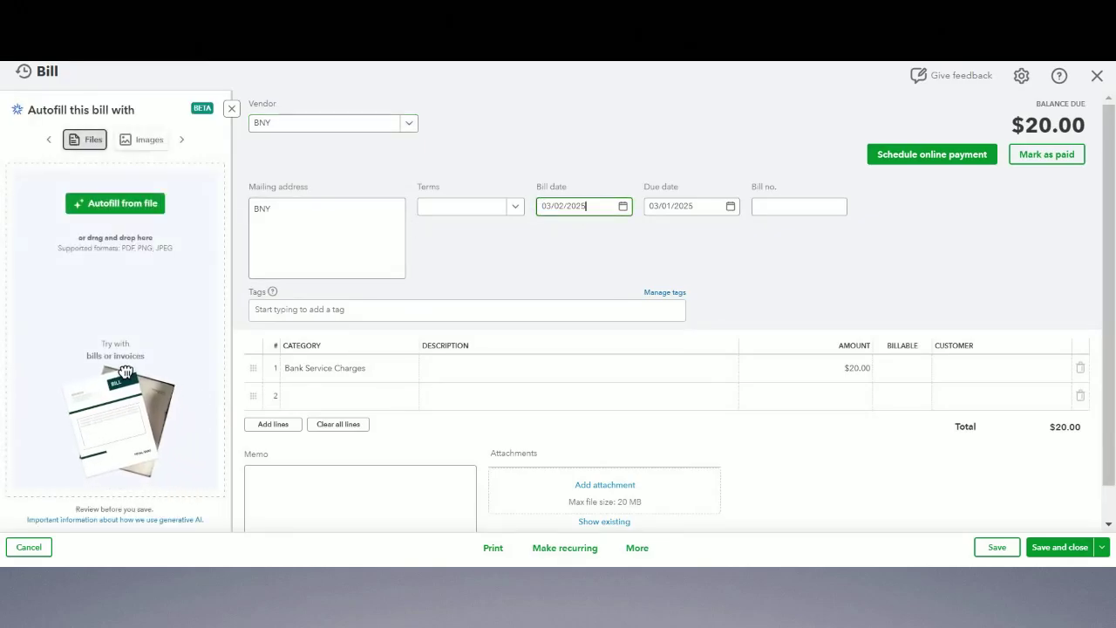
pyautogui.press('Tab')
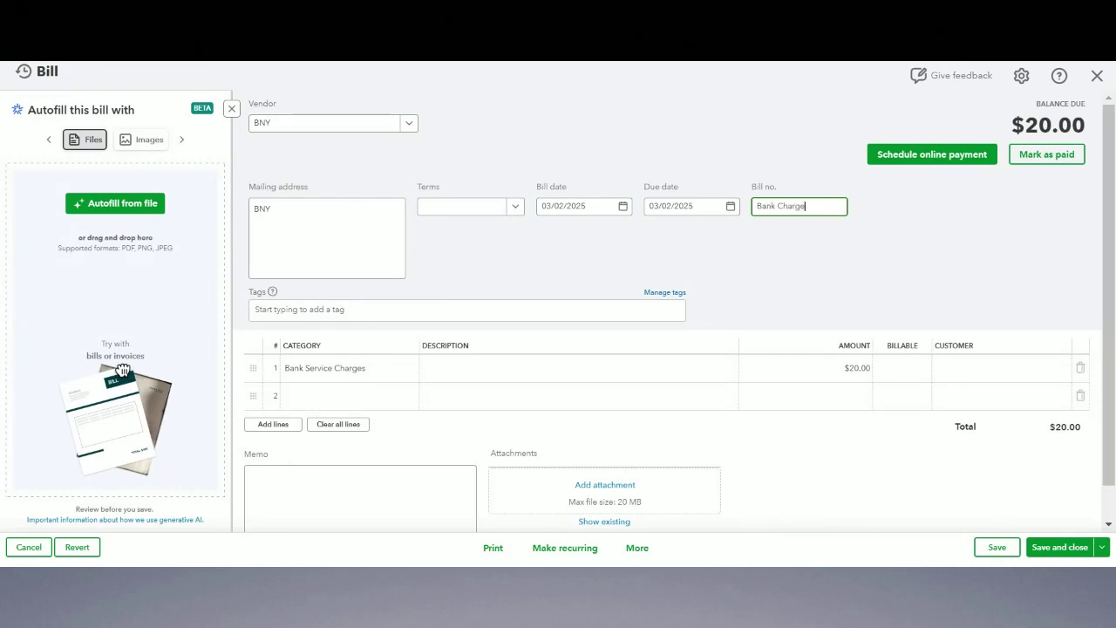
pyautogui.write('Bank Charges - Bounce')
pyautogui.click(1040, 545)
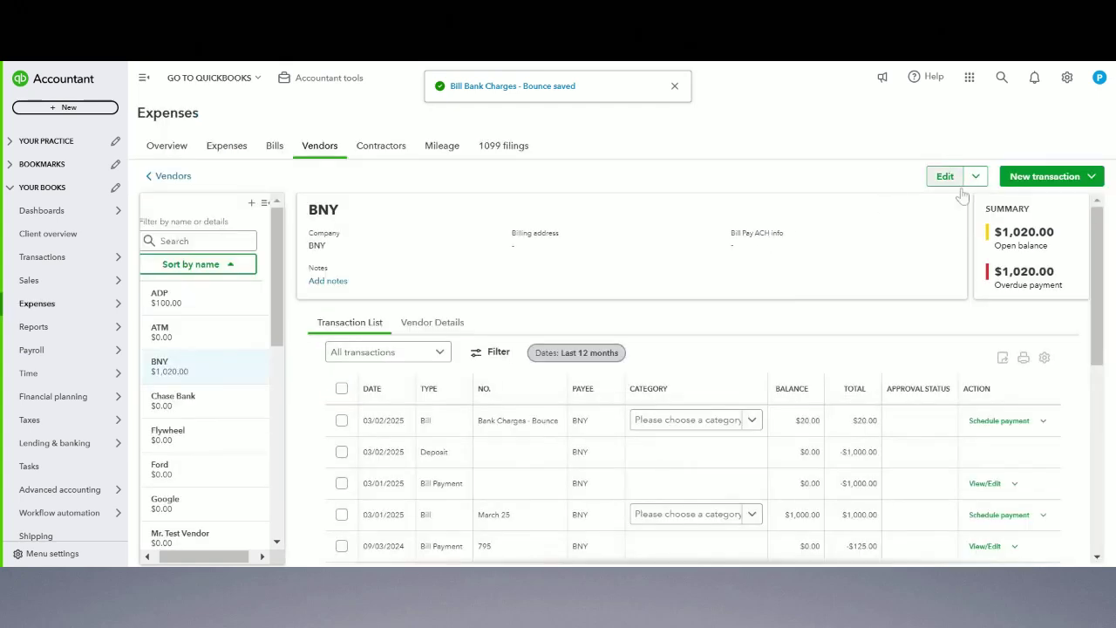
# Step: Start a new expense for BNY and add both the March 25 and Bank Charges - Bounce bills to pay them together
pyautogui.scroll(-1, 837, 300)
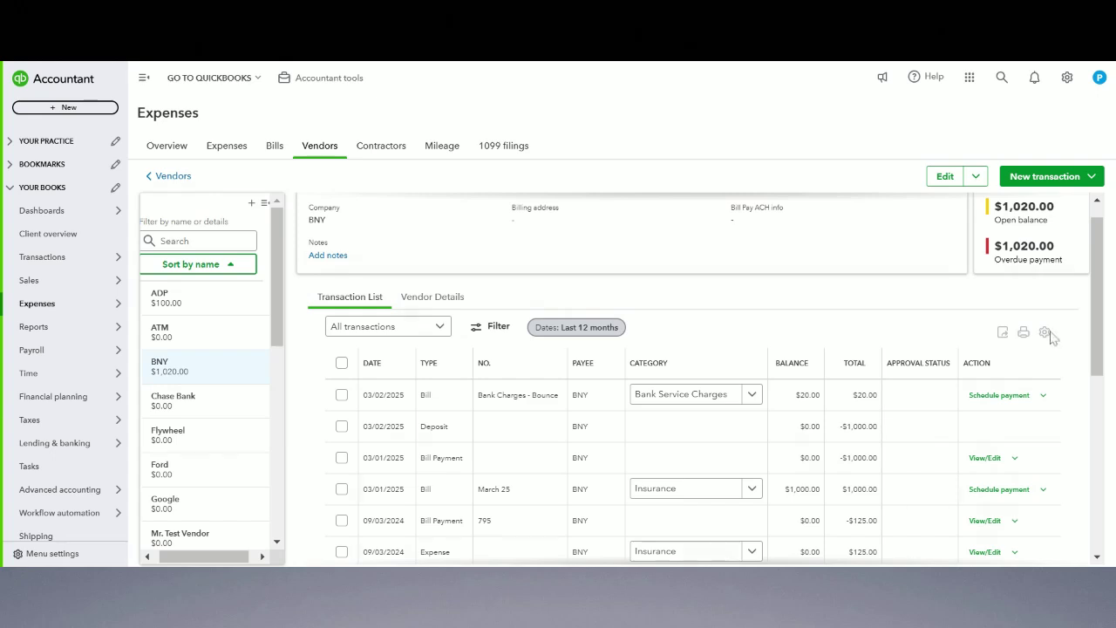
pyautogui.click(1088, 178)
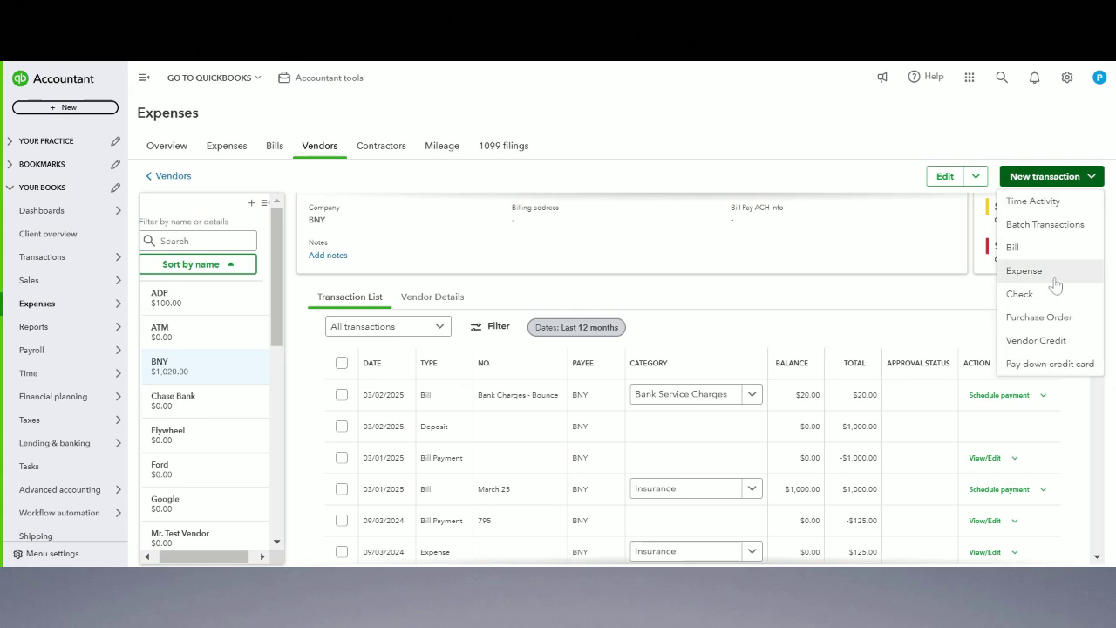
pyautogui.click(1025, 271)
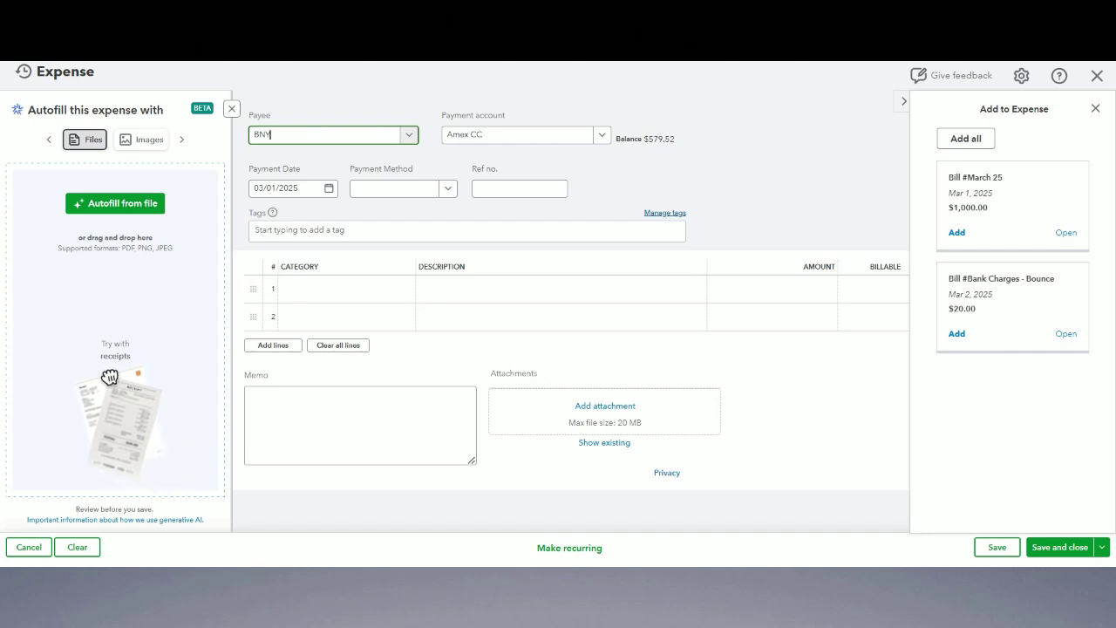
pyautogui.click(981, 141)
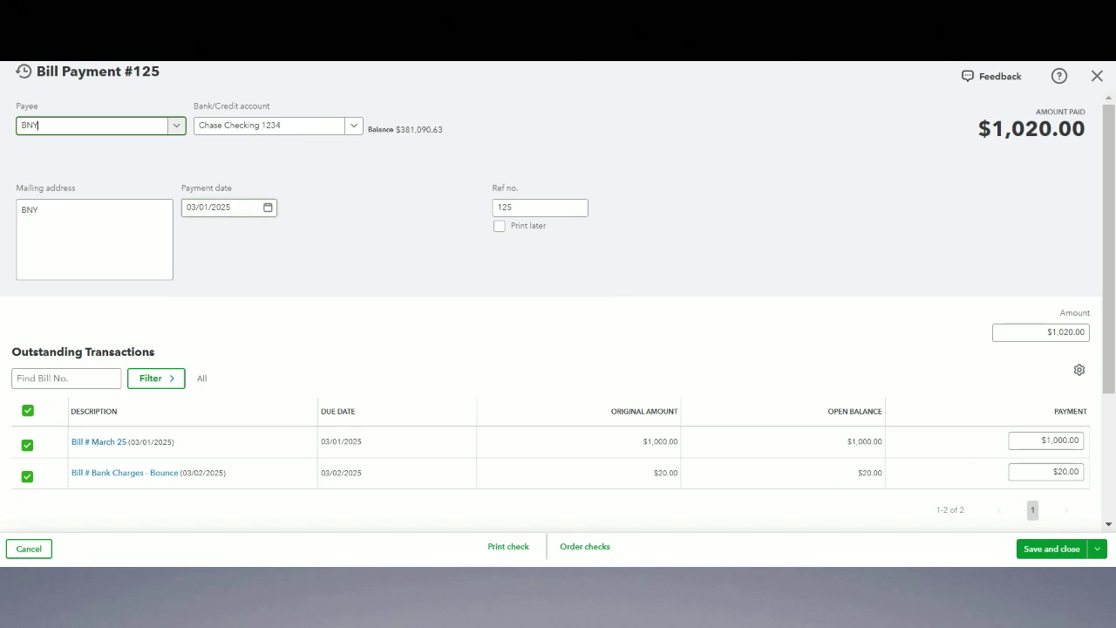
# Step: Set the payment date of the $1,020 bill payment to 03/04/2025, then save and close it
pyautogui.click(218, 207)
pyautogui.write('03')
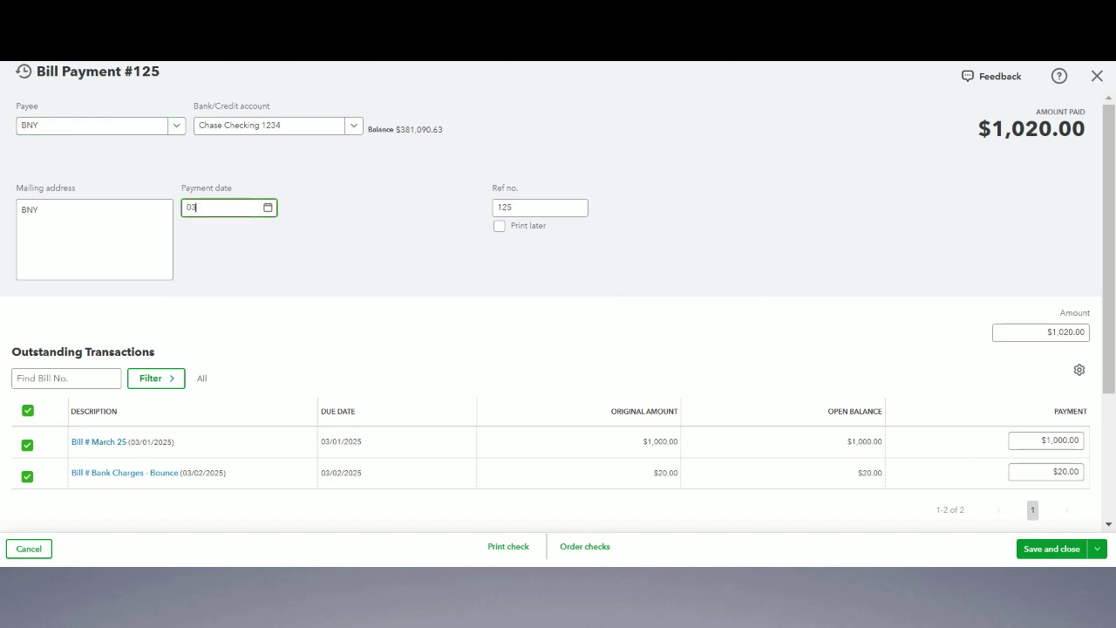
pyautogui.write('/04/2025')
pyautogui.press('Tab')
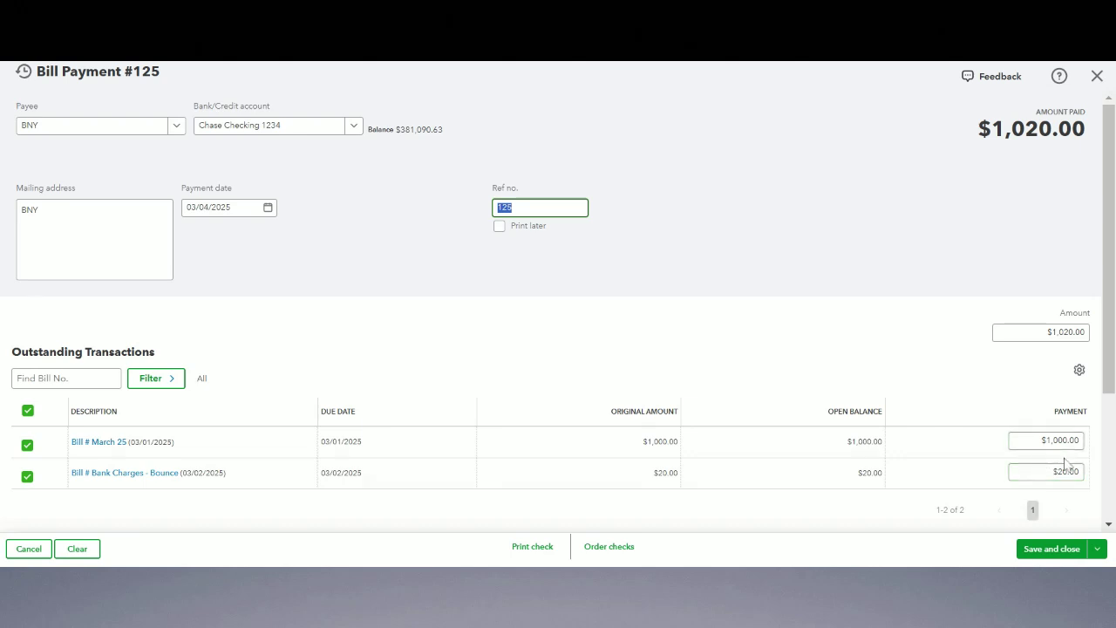
pyautogui.click(1050, 551)
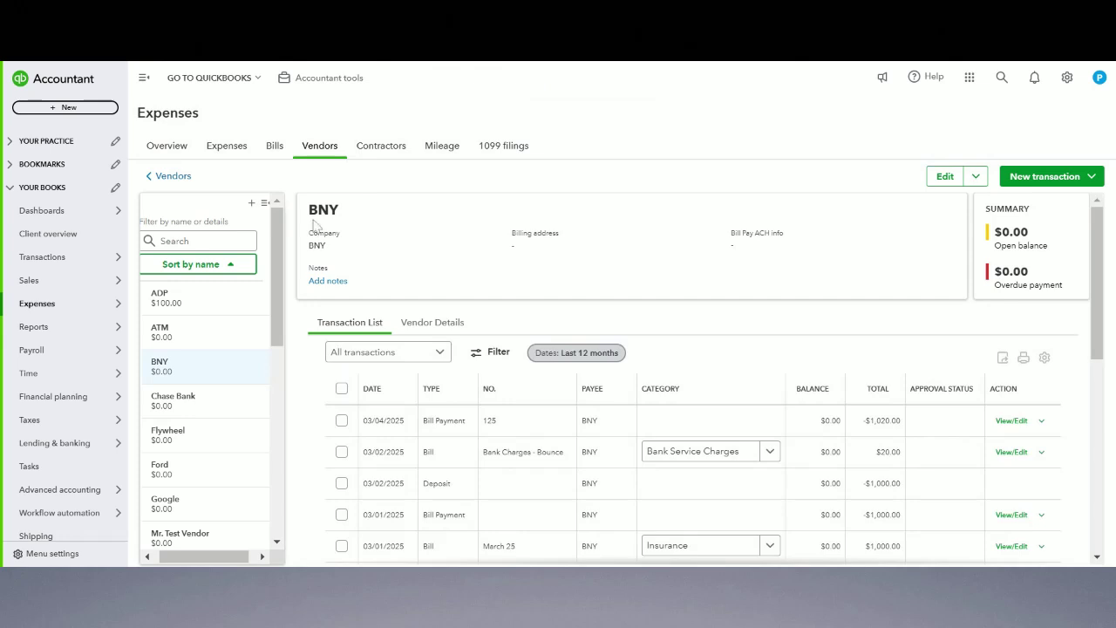
# Step: Open the $1,020 Replacement check among the Chase Checking bank transactions and set its payee to BNY
pyautogui.moveTo(96, 260)
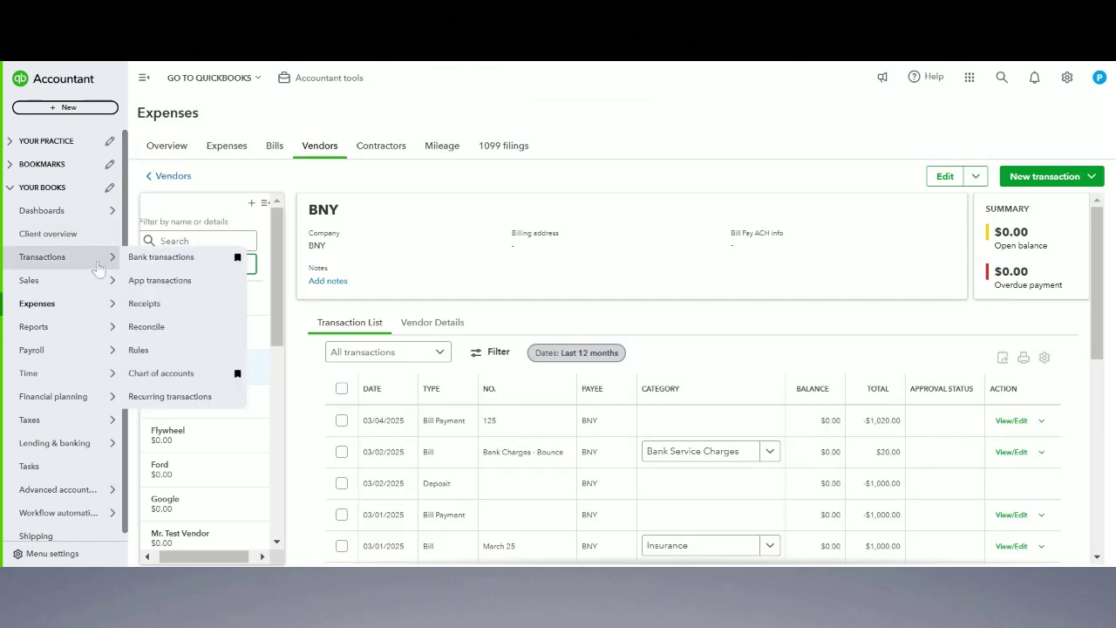
pyautogui.click(144, 261)
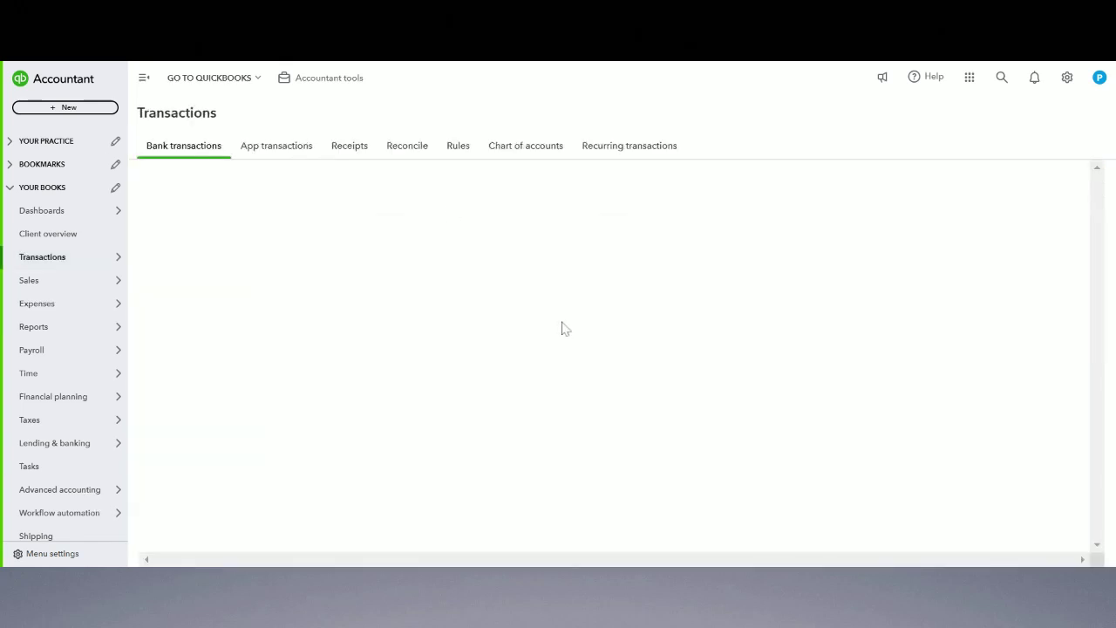
pyautogui.click(526, 455)
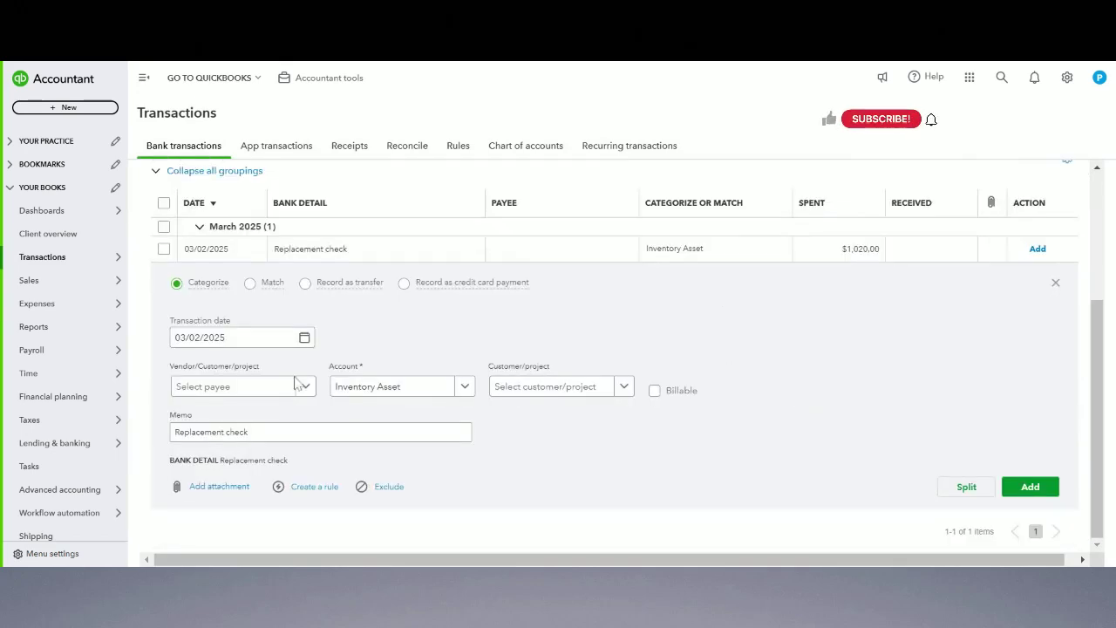
pyautogui.click(258, 396)
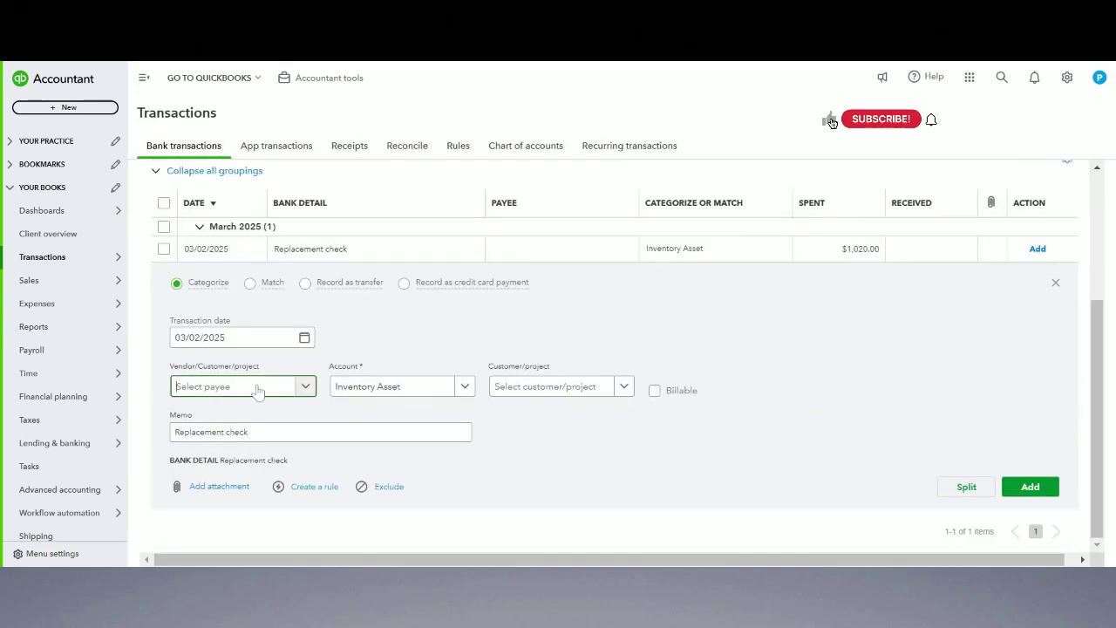
pyautogui.write('bny')
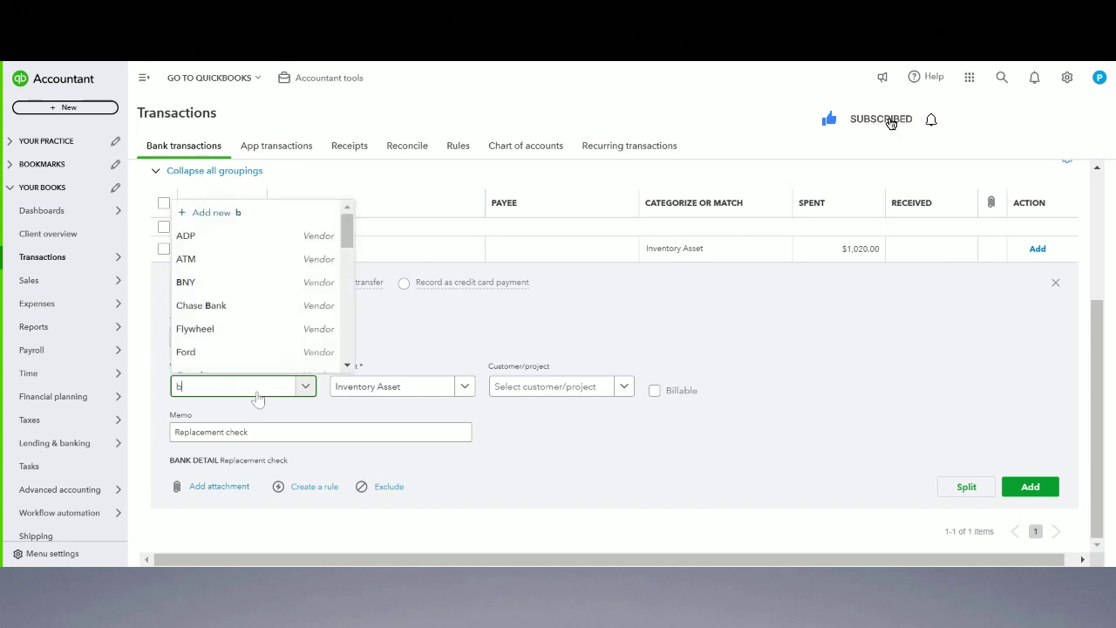
pyautogui.click(262, 360)
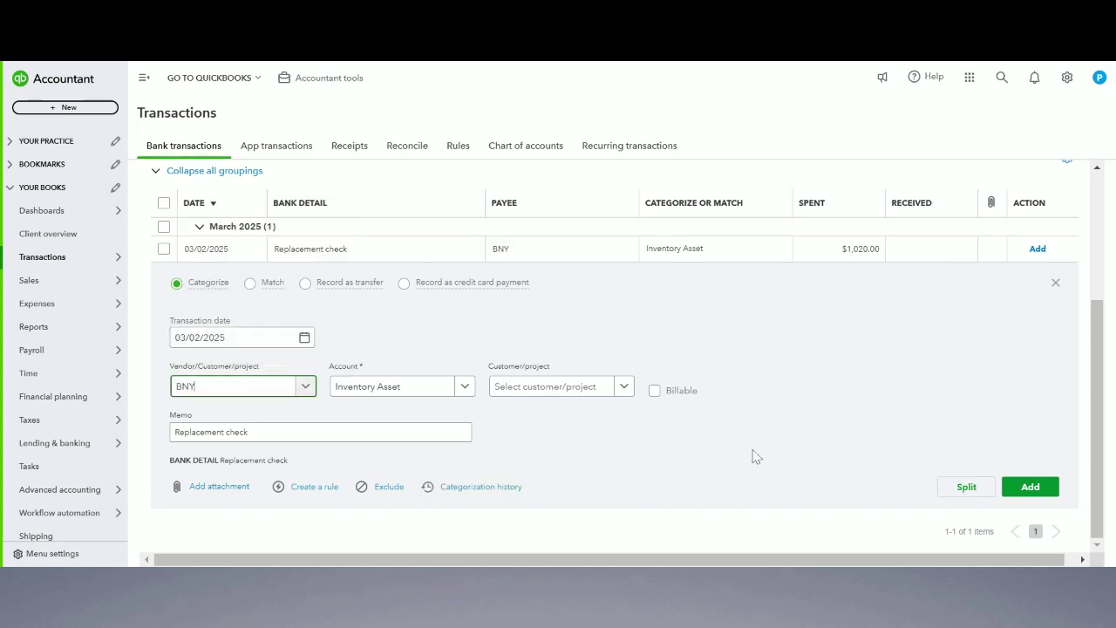
# Step: Start splitting the Replacement check transaction and assign $1,000 to the Insurance category on the first line
pyautogui.click(966, 486)
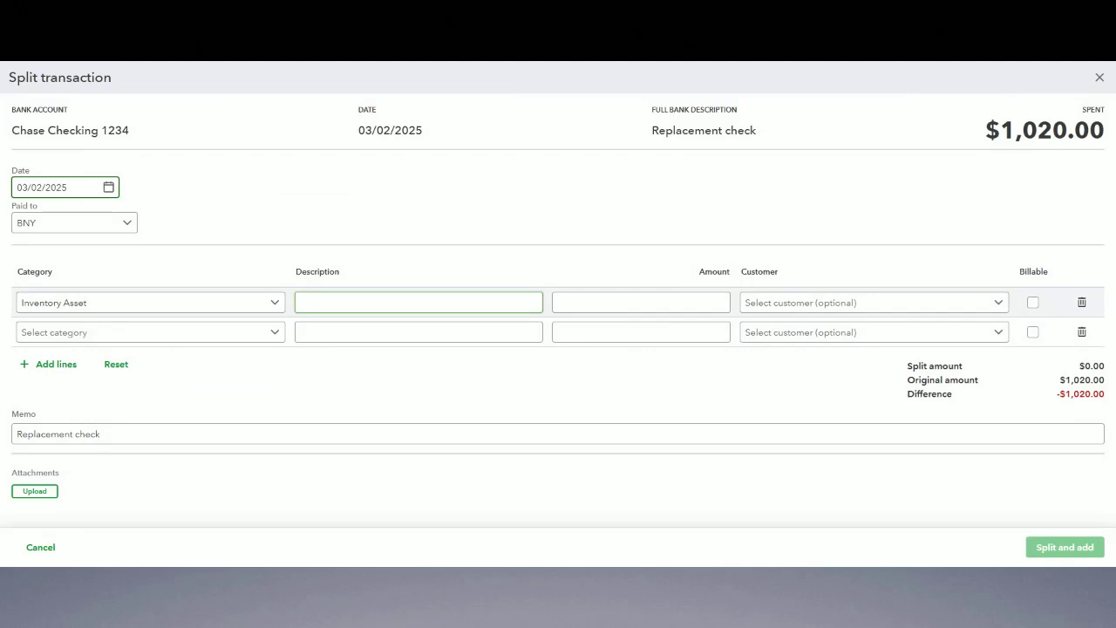
pyautogui.click(226, 308)
pyautogui.hotkey('ctrl', 'a')
pyautogui.press('BackSpace')
pyautogui.write('insu')
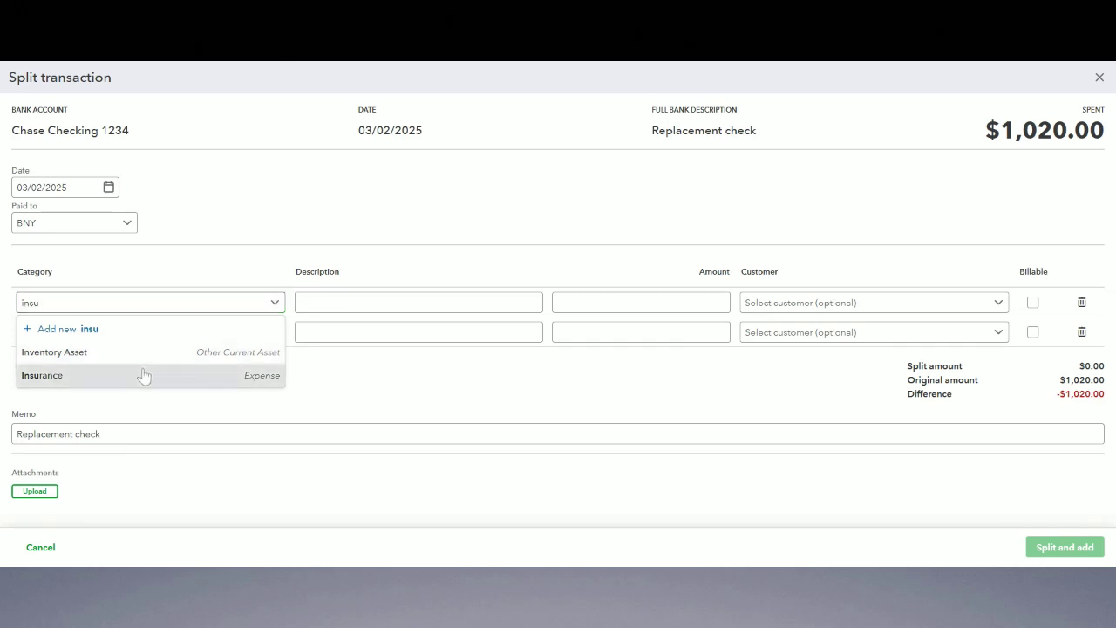
pyautogui.click(143, 375)
pyautogui.click(641, 303)
pyautogui.write('1,000')
# Step: Assign $20 to Bank Service Charges on the second split line, then close the split without adding it
pyautogui.click(203, 336)
pyautogui.write('bank')
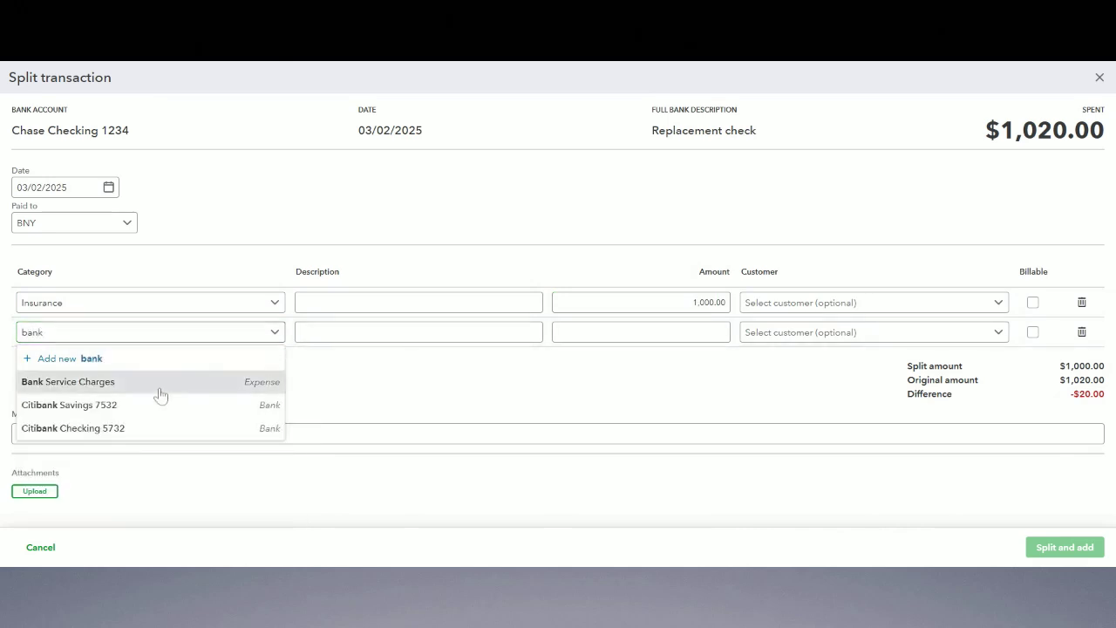
pyautogui.click(154, 384)
pyautogui.click(641, 332)
pyautogui.write('20')
pyautogui.press('Tab')
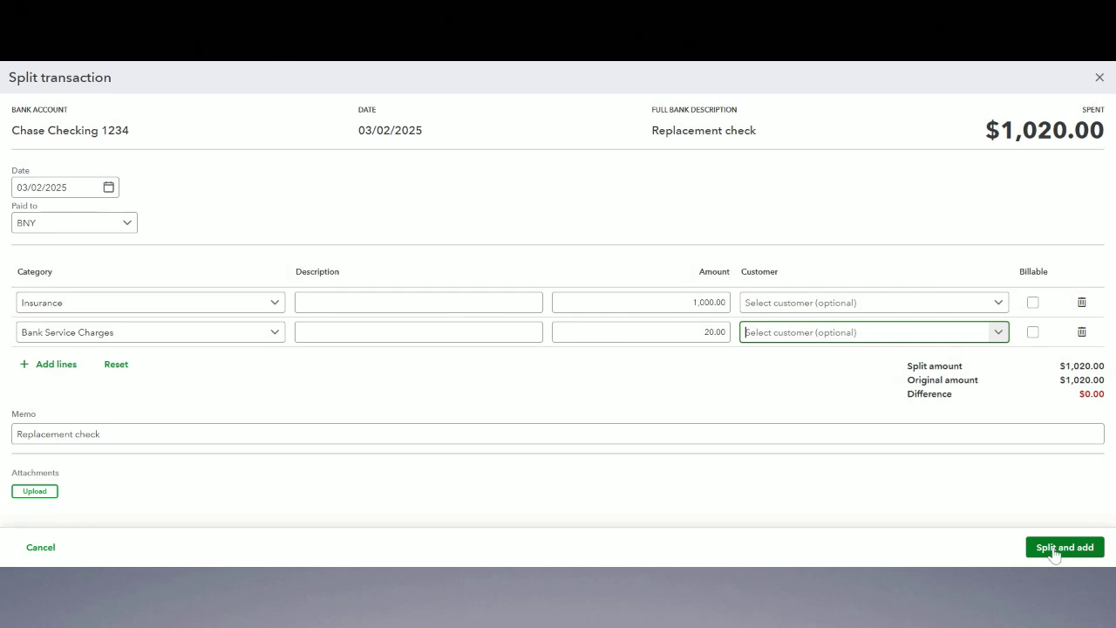
pyautogui.click(1099, 77)
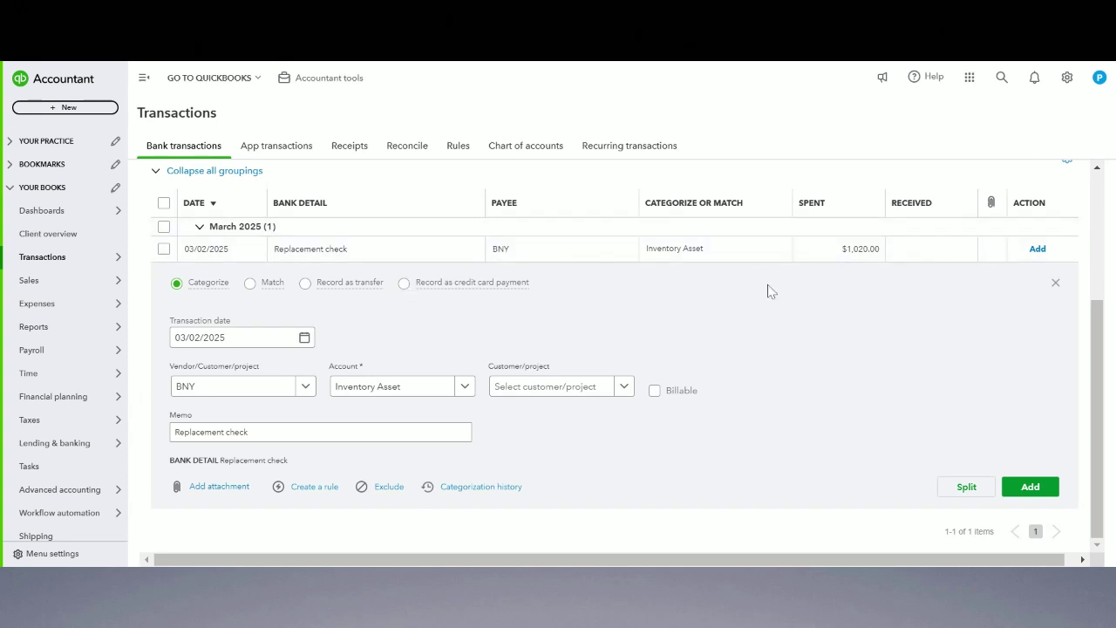
# Step: Show the Check No. column in the bank transactions list and go to the Replacement check's number field
pyautogui.scroll(2, 732, 306)
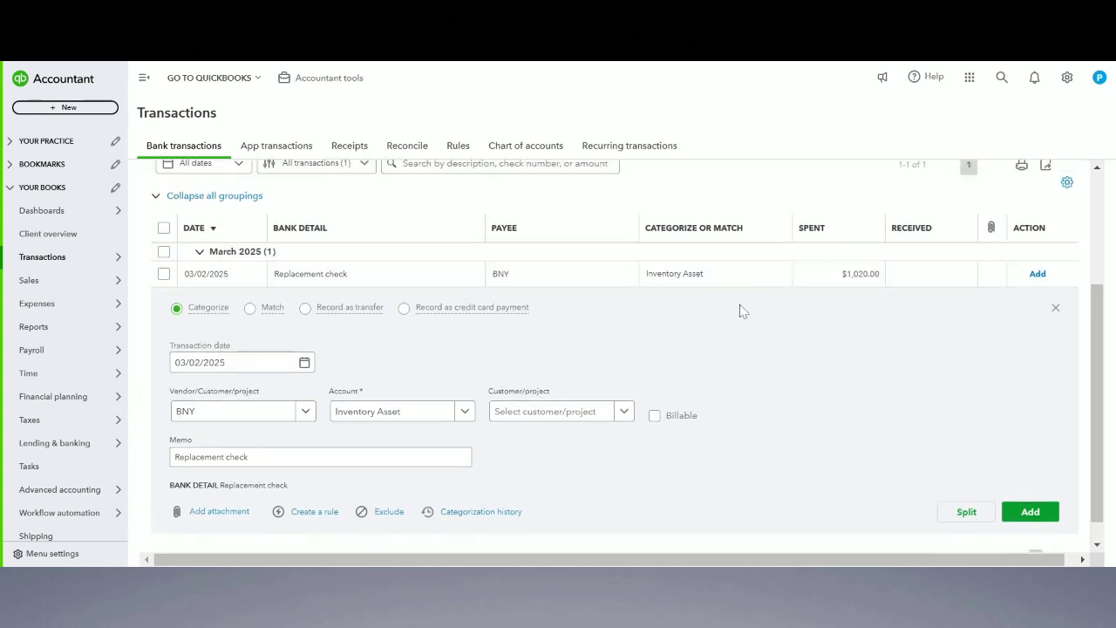
pyautogui.click(1067, 194)
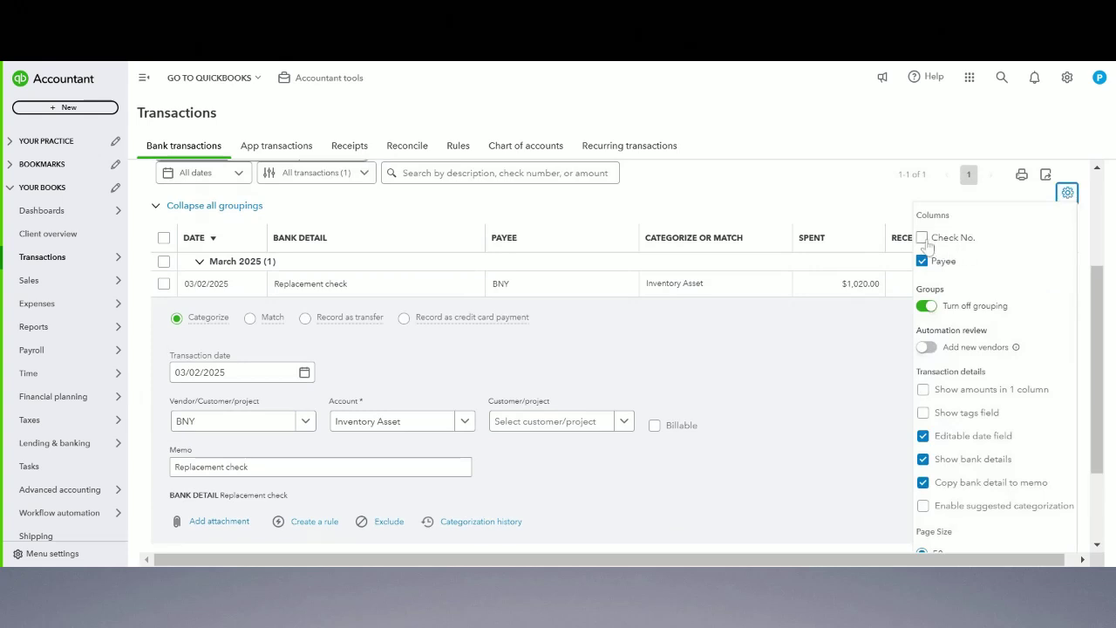
pyautogui.click(922, 239)
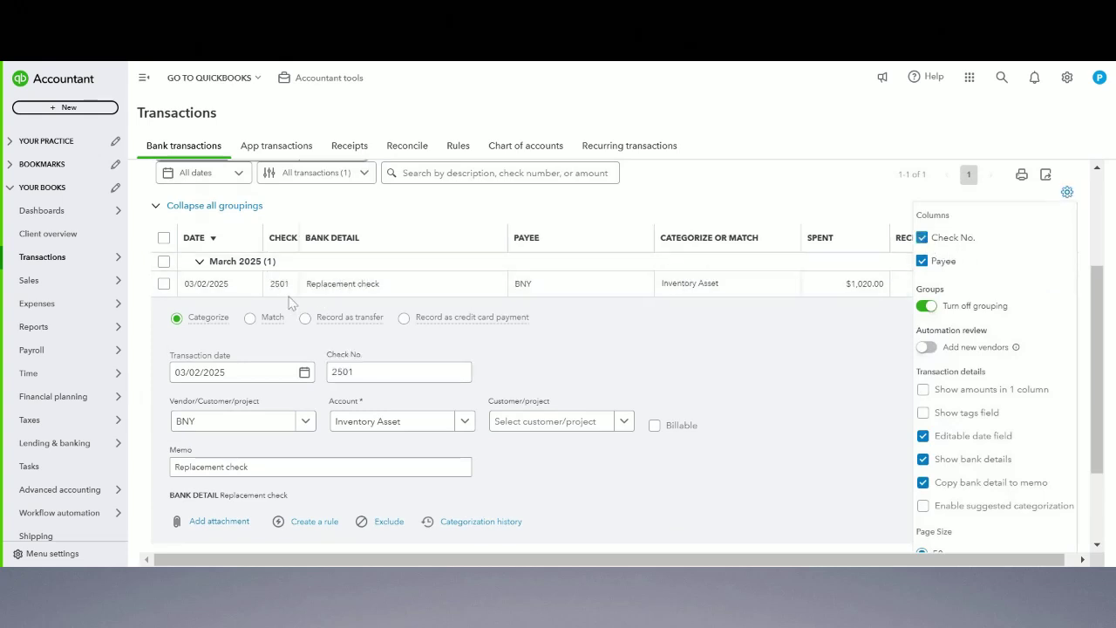
pyautogui.click(773, 207)
pyautogui.click(353, 372)
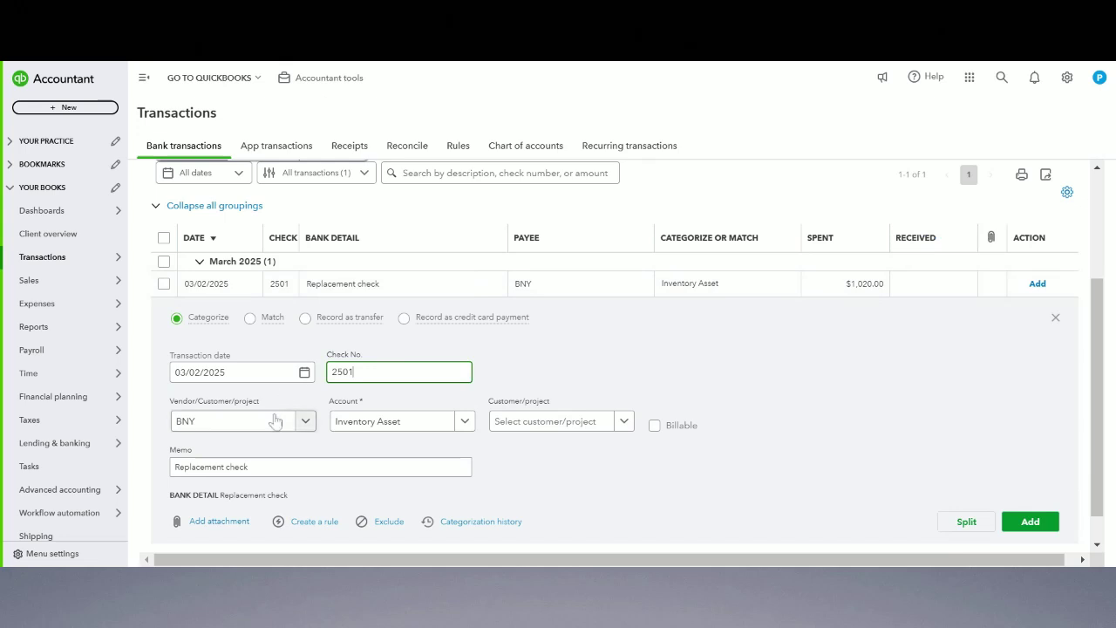
# Step: Match the Replacement check transaction to BNY's $1,020 bill payment dated 03/04/2025
pyautogui.click(250, 319)
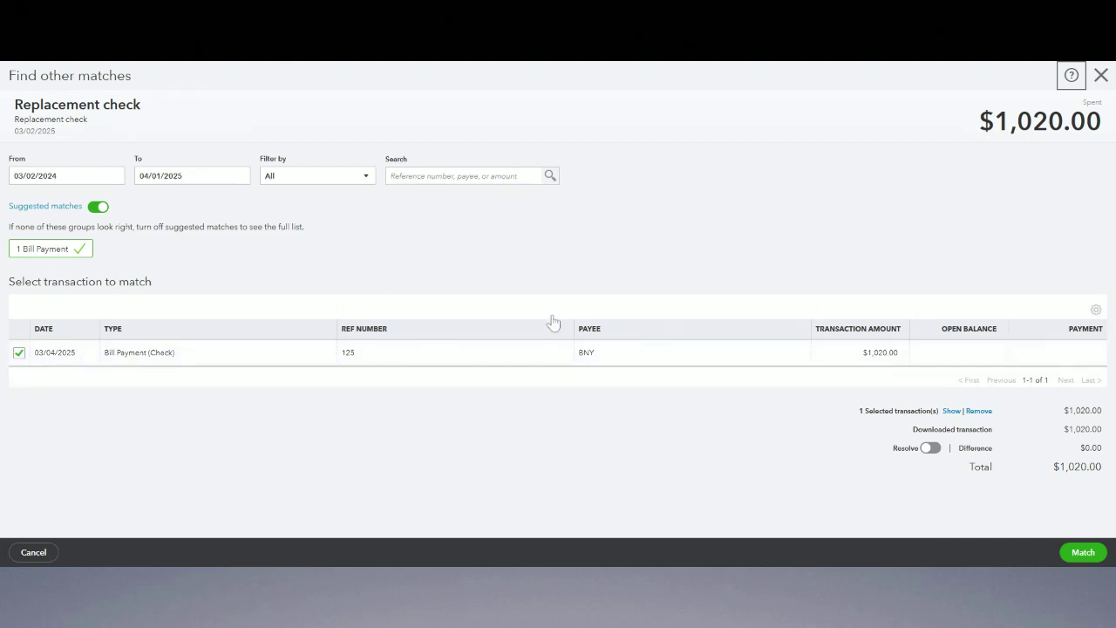
pyautogui.click(1081, 552)
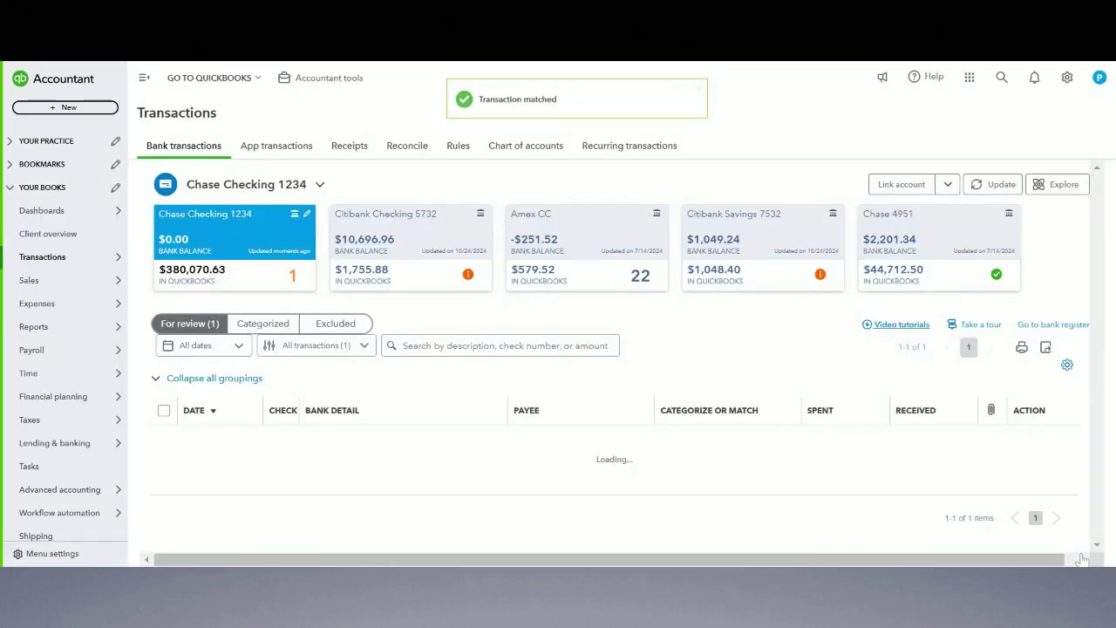